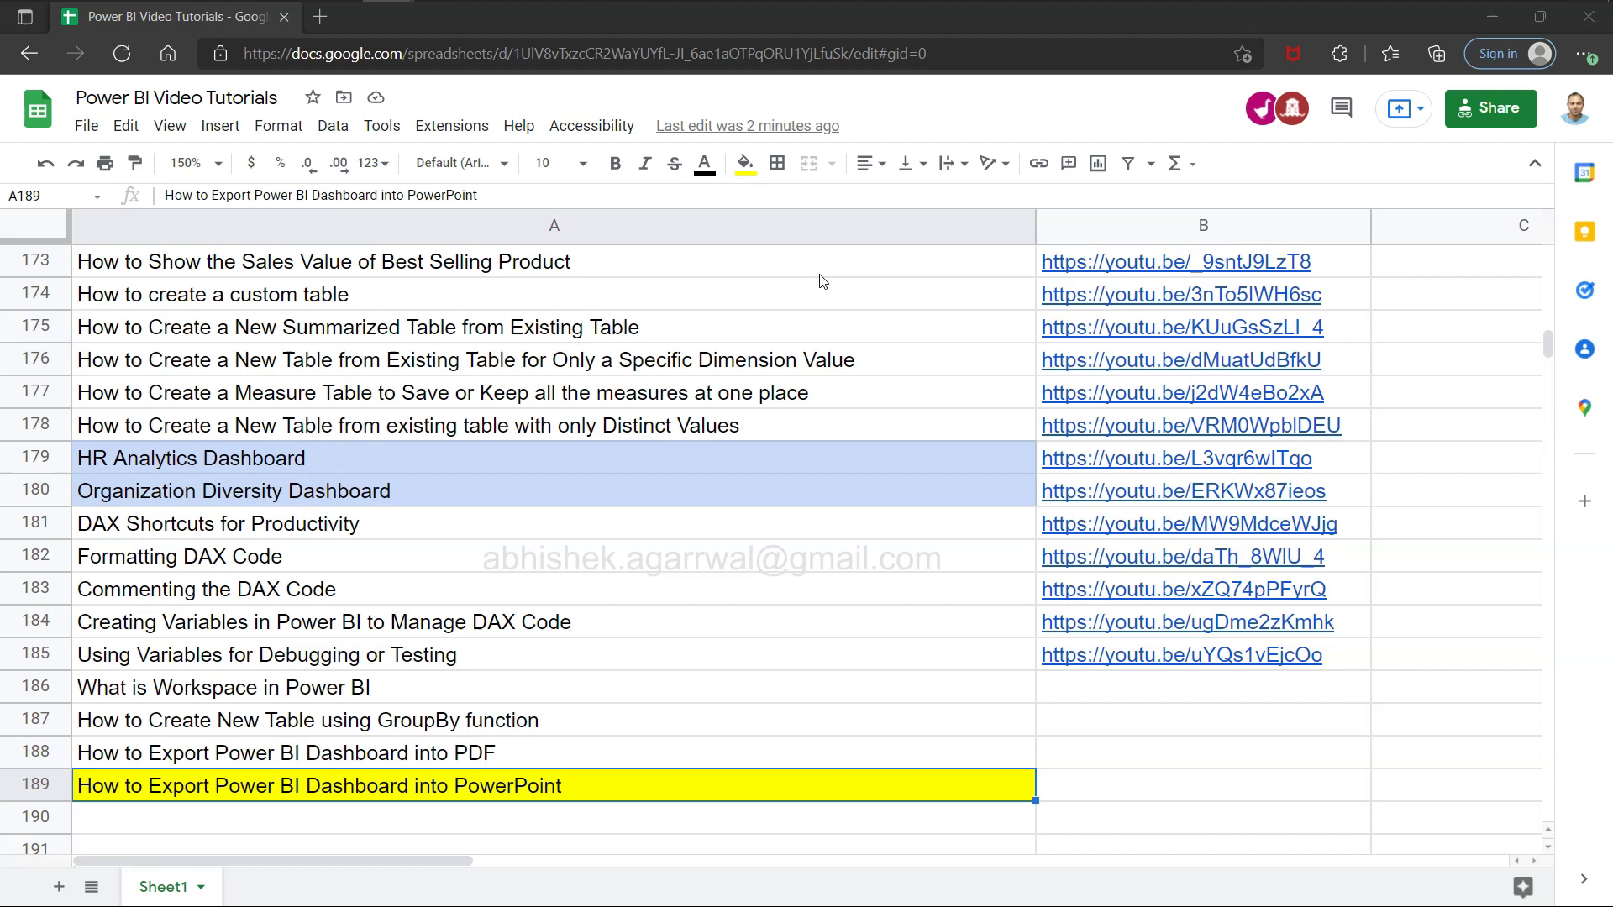
Bring Power BI Desktop forward, check the File > Export formats, and return to the Diversity Ratio page.
key("alt+Tab")
key("Tab")
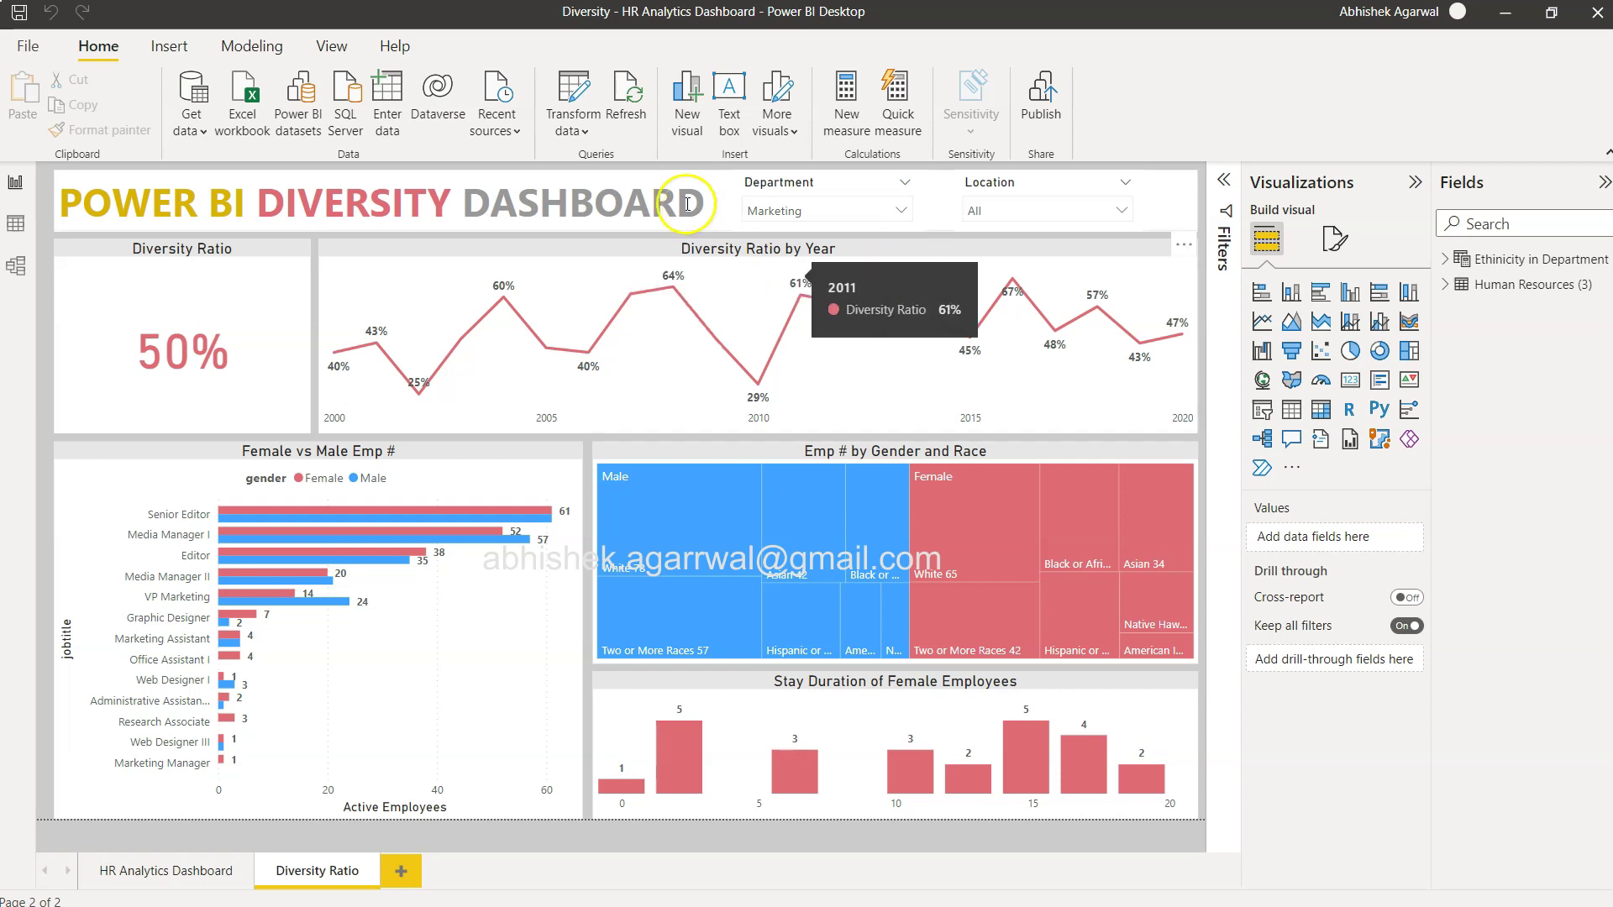
left_click(29, 47)
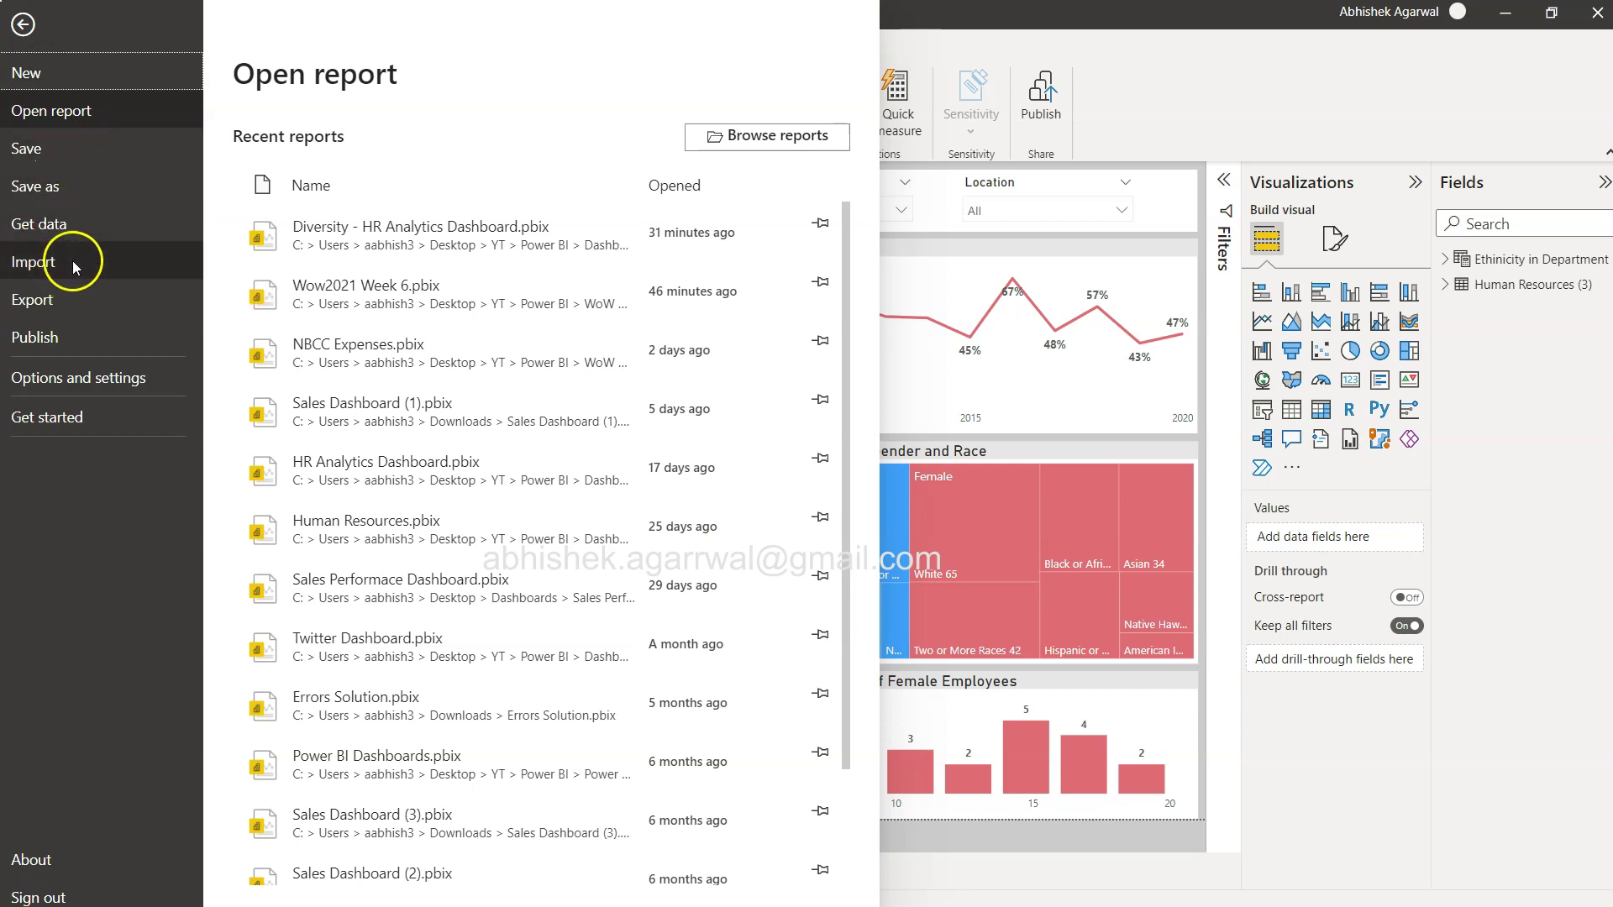
left_click(83, 306)
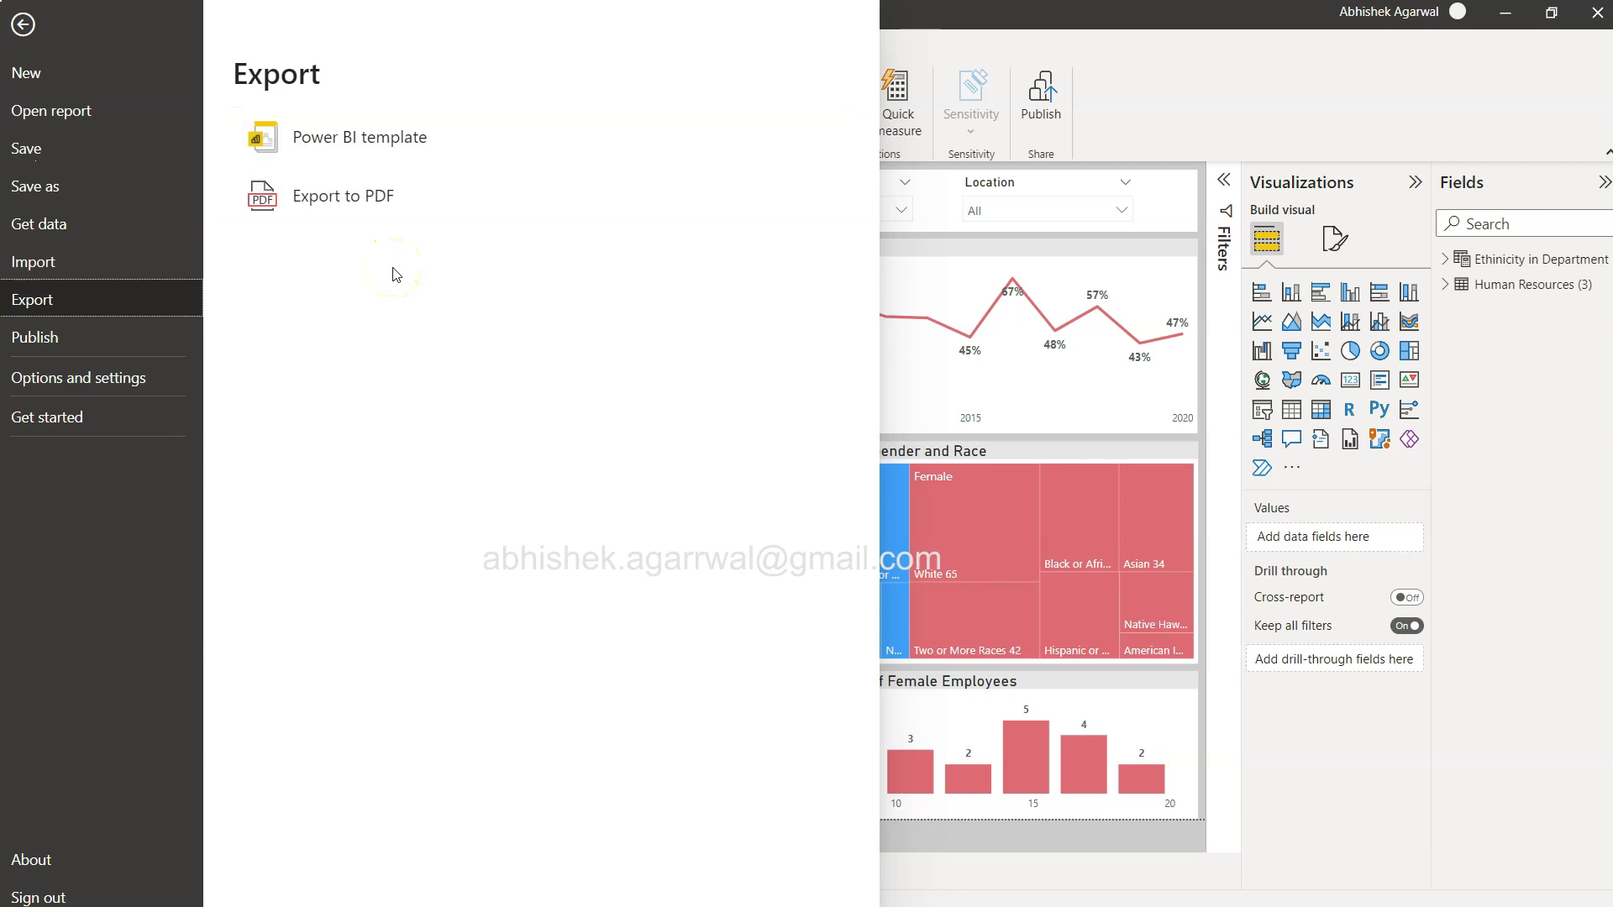
left_click(1249, 117)
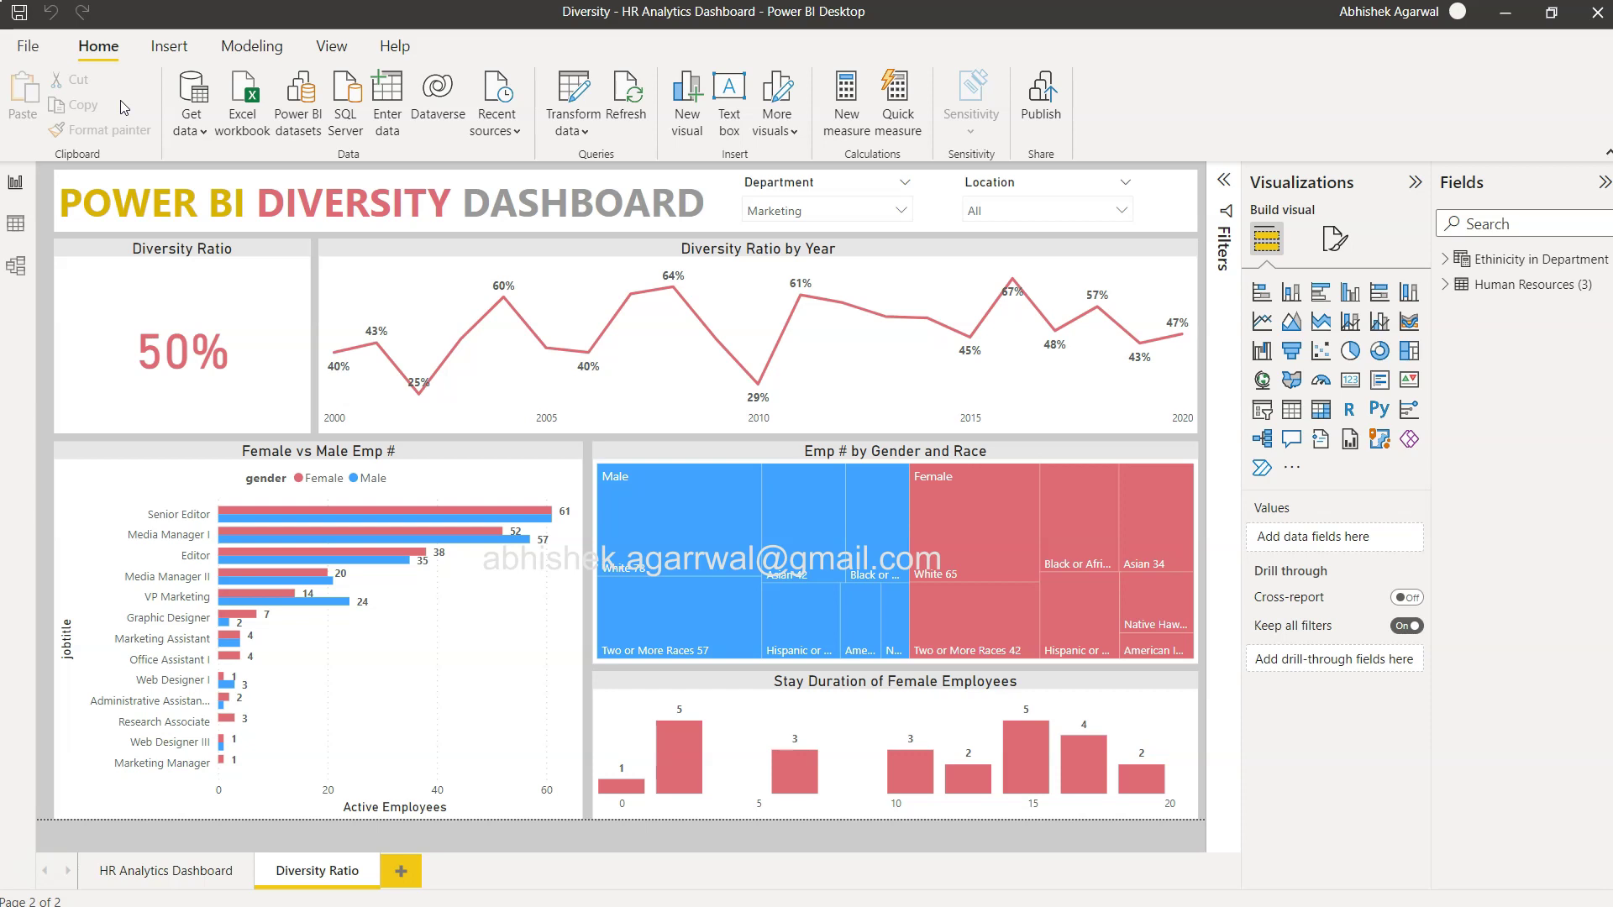
Save the report's changes and start publishing it to Power BI.
left_click(25, 47)
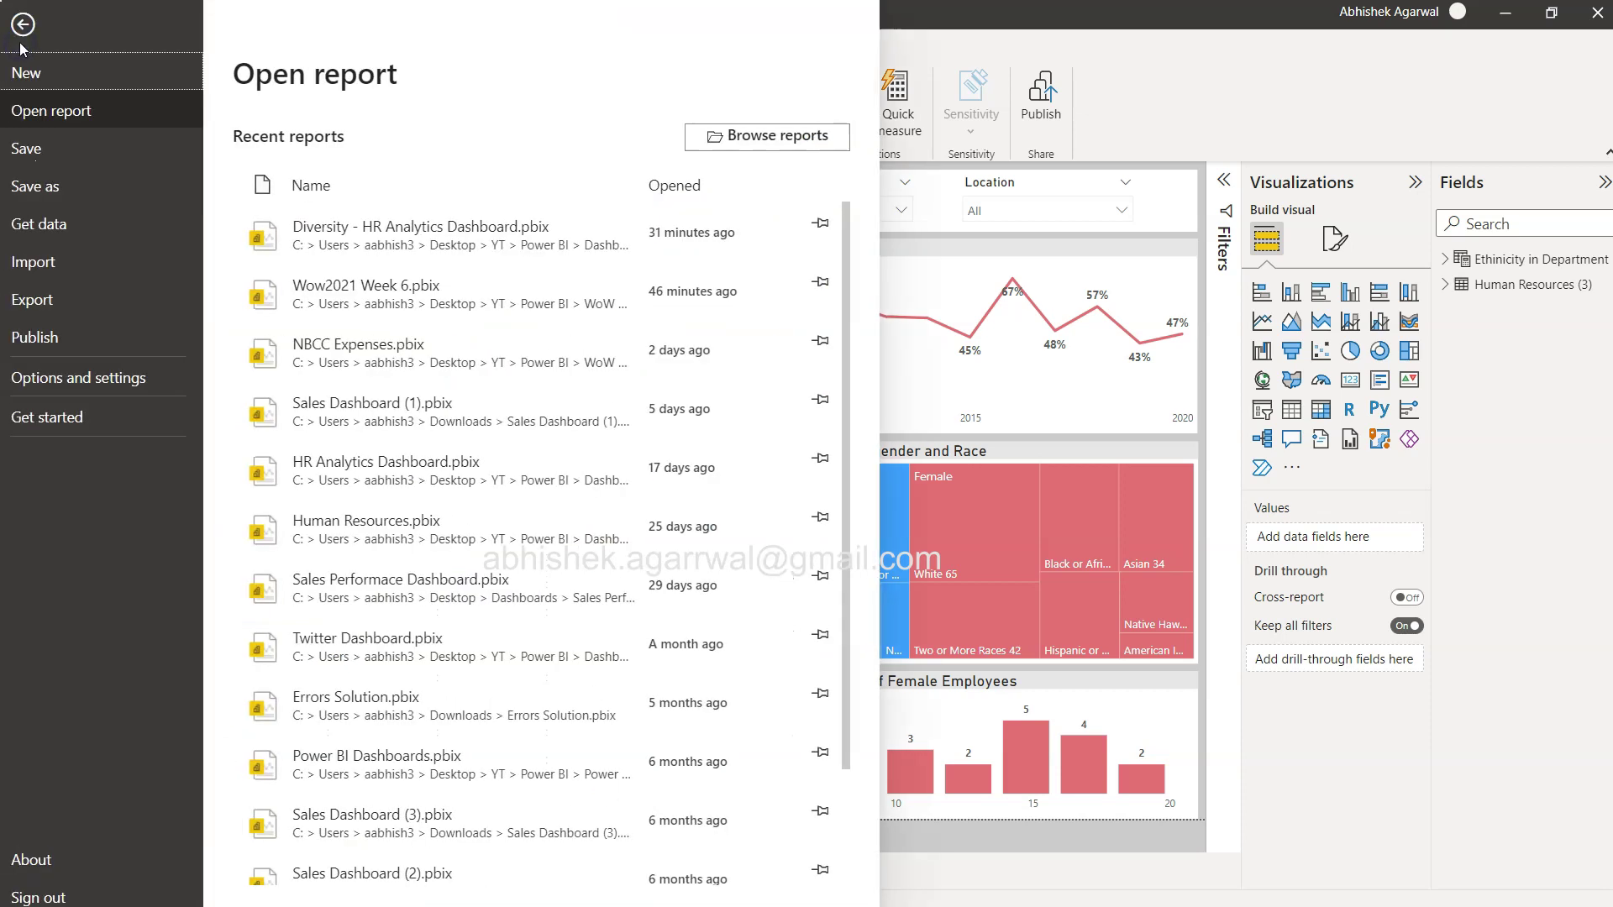
left_click(50, 196)
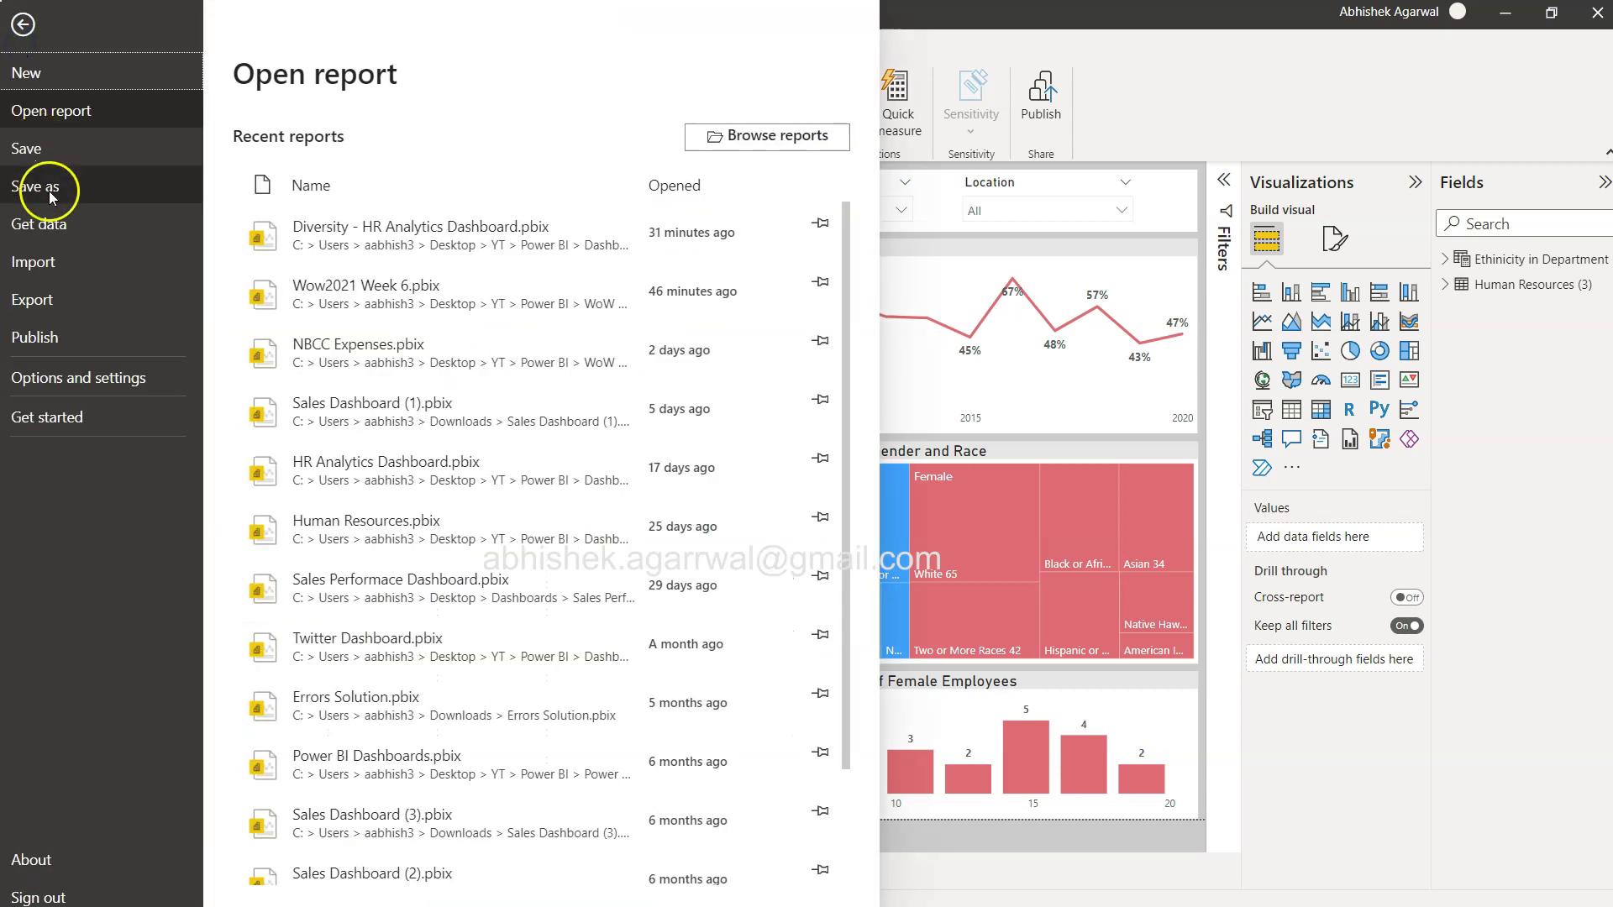
left_click(75, 337)
left_click(329, 139)
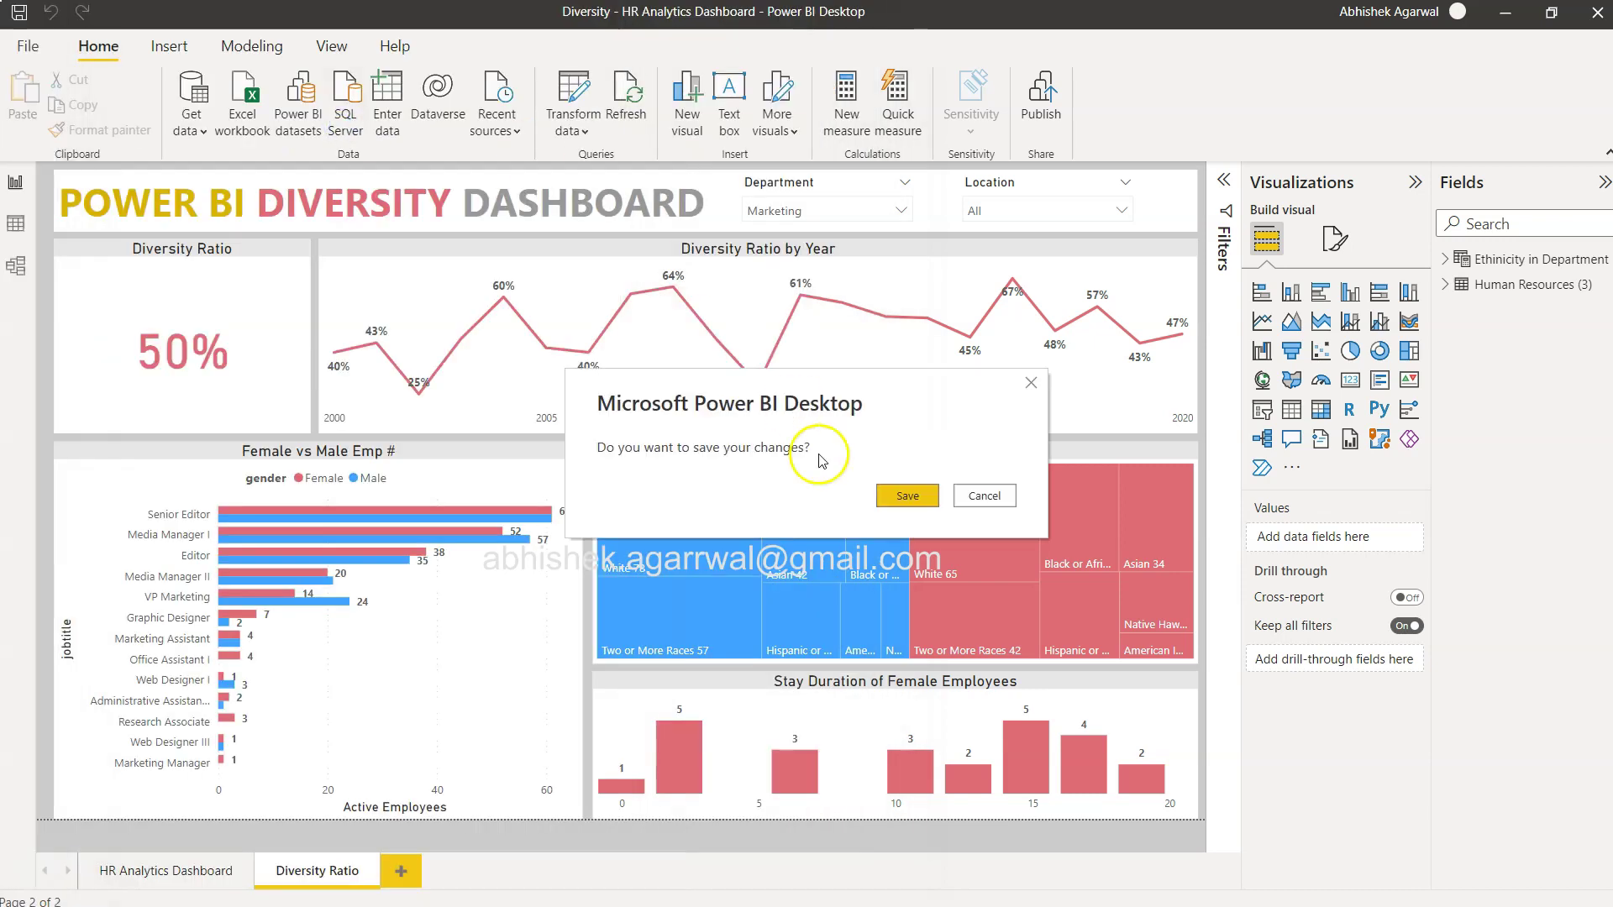
left_click(901, 498)
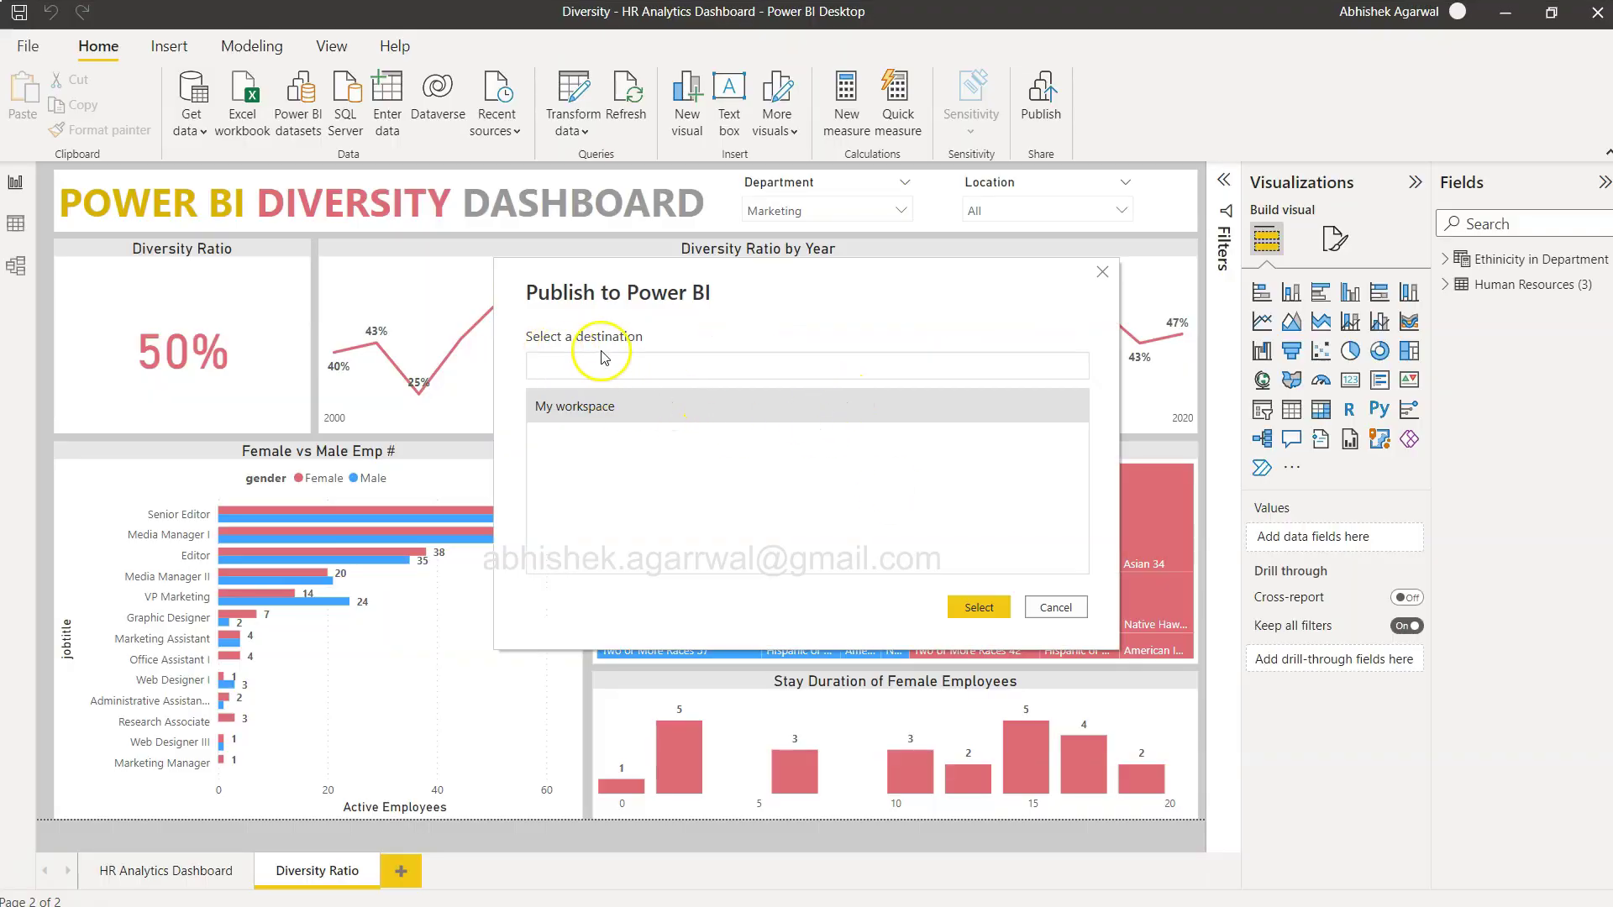
Publish to My workspace, replacing the existing dataset.
left_click(608, 412)
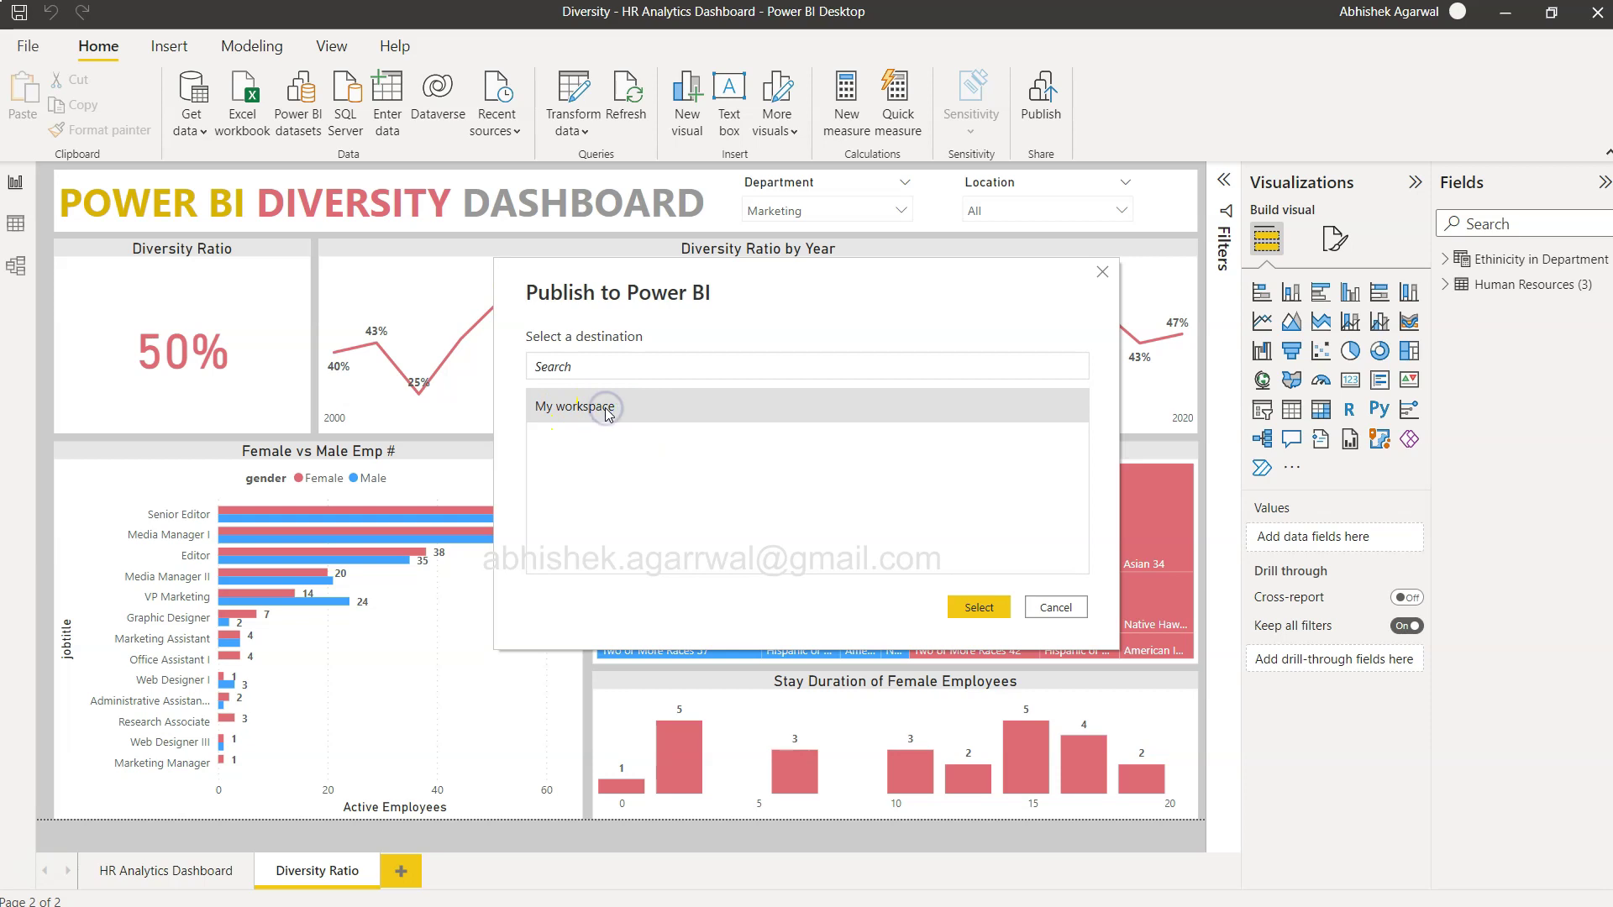
left_click(976, 617)
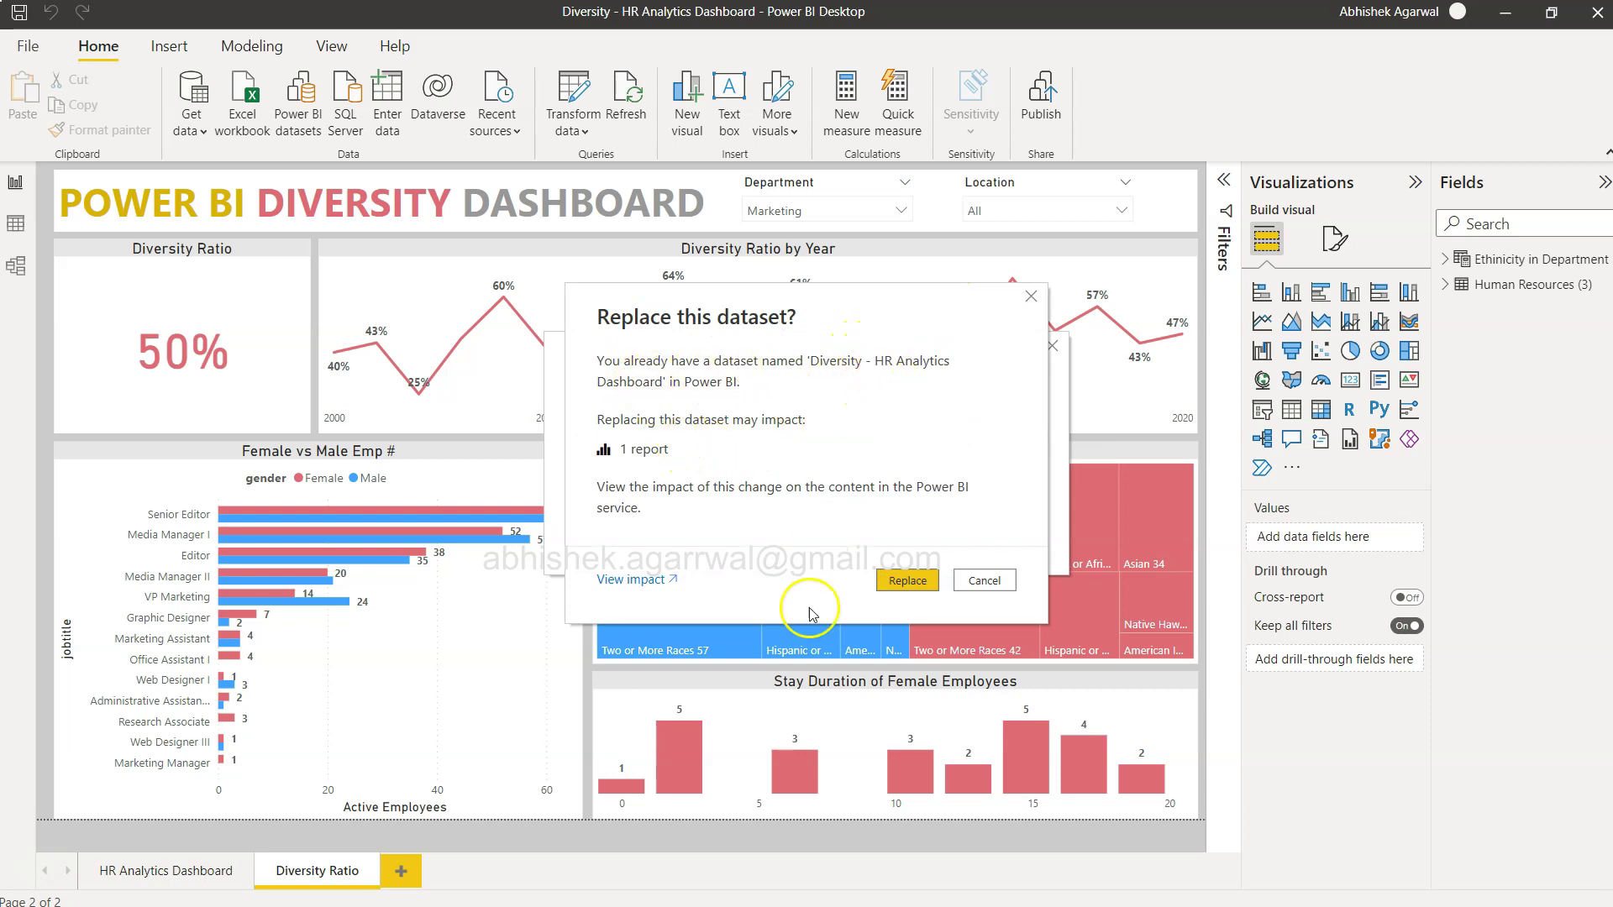
left_click(915, 578)
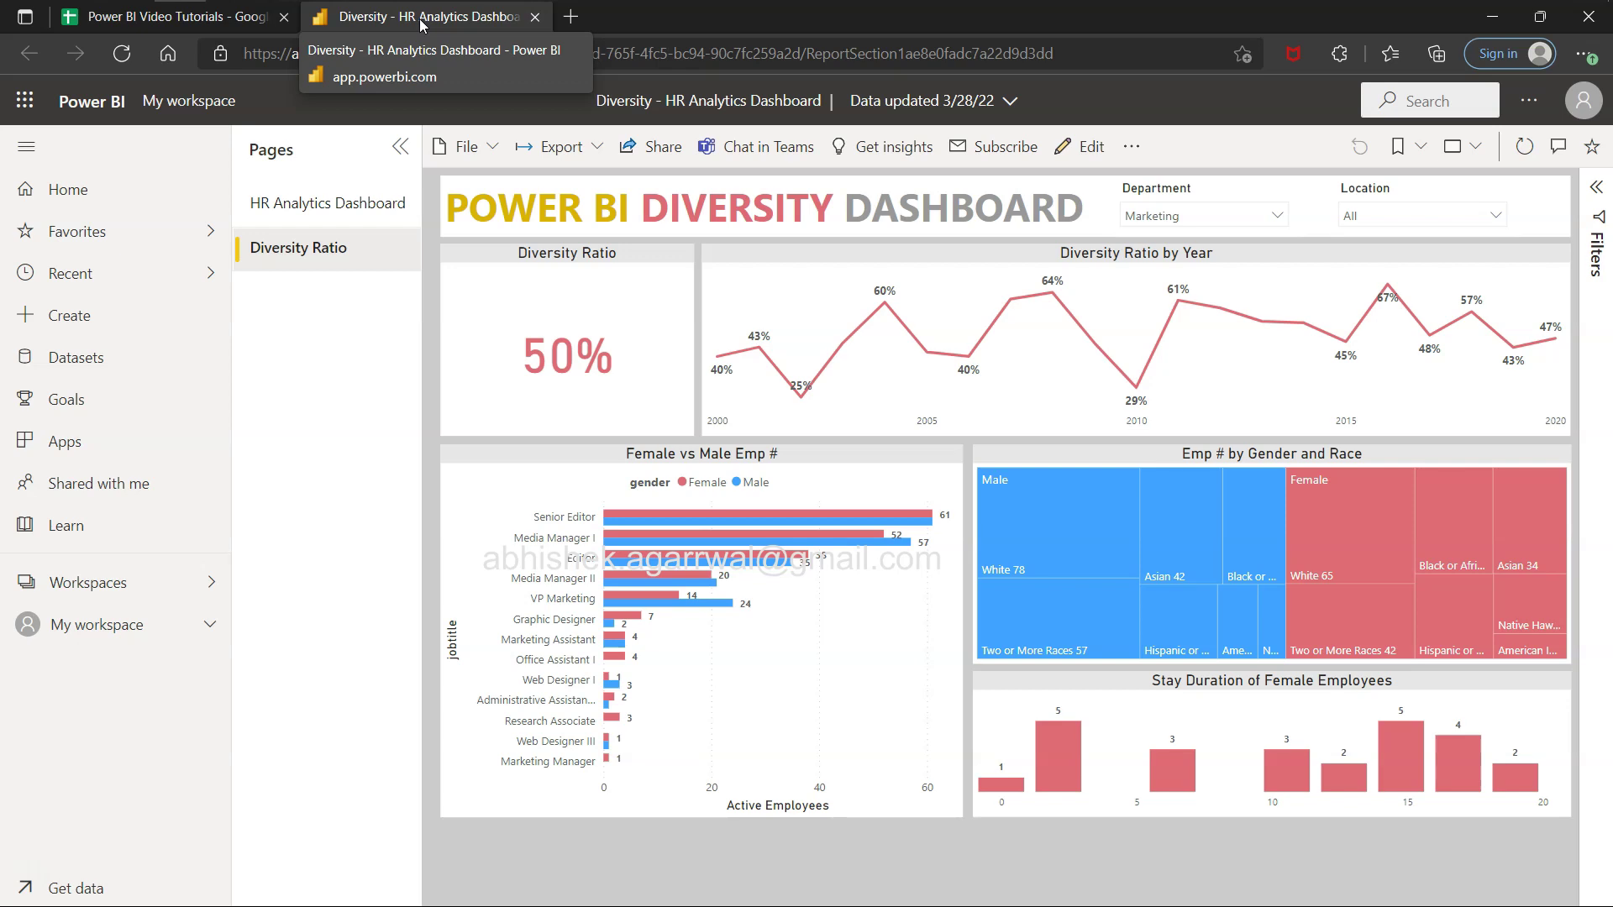
Check the HR Analytics Dashboard page, then start a PowerPoint export from the Diversity Ratio page.
left_click(344, 212)
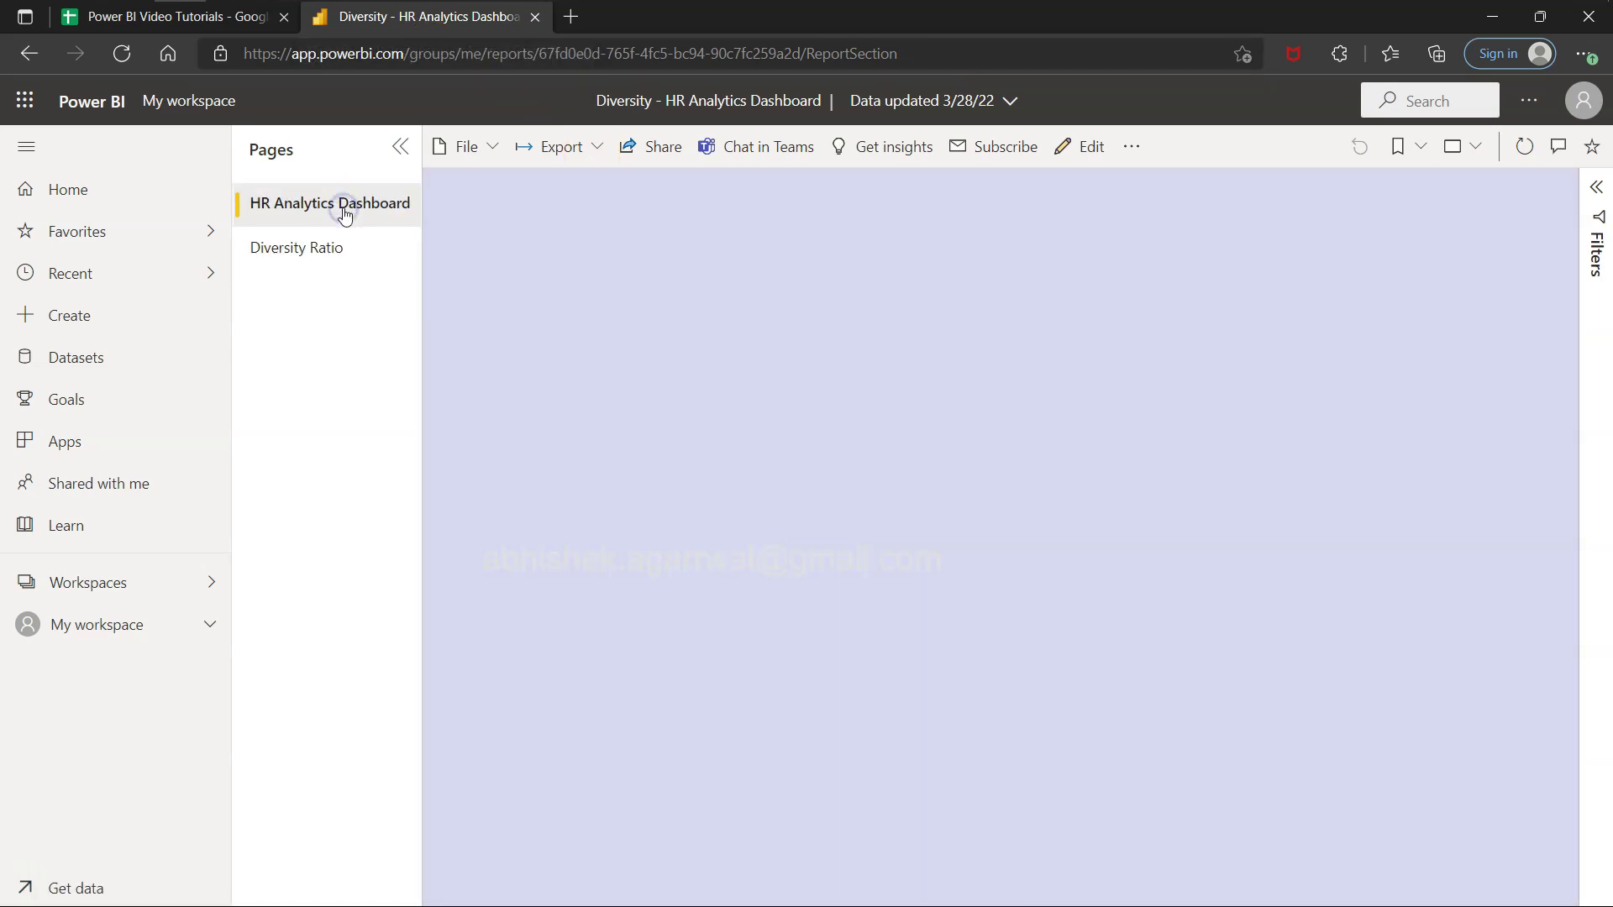
left_click(352, 252)
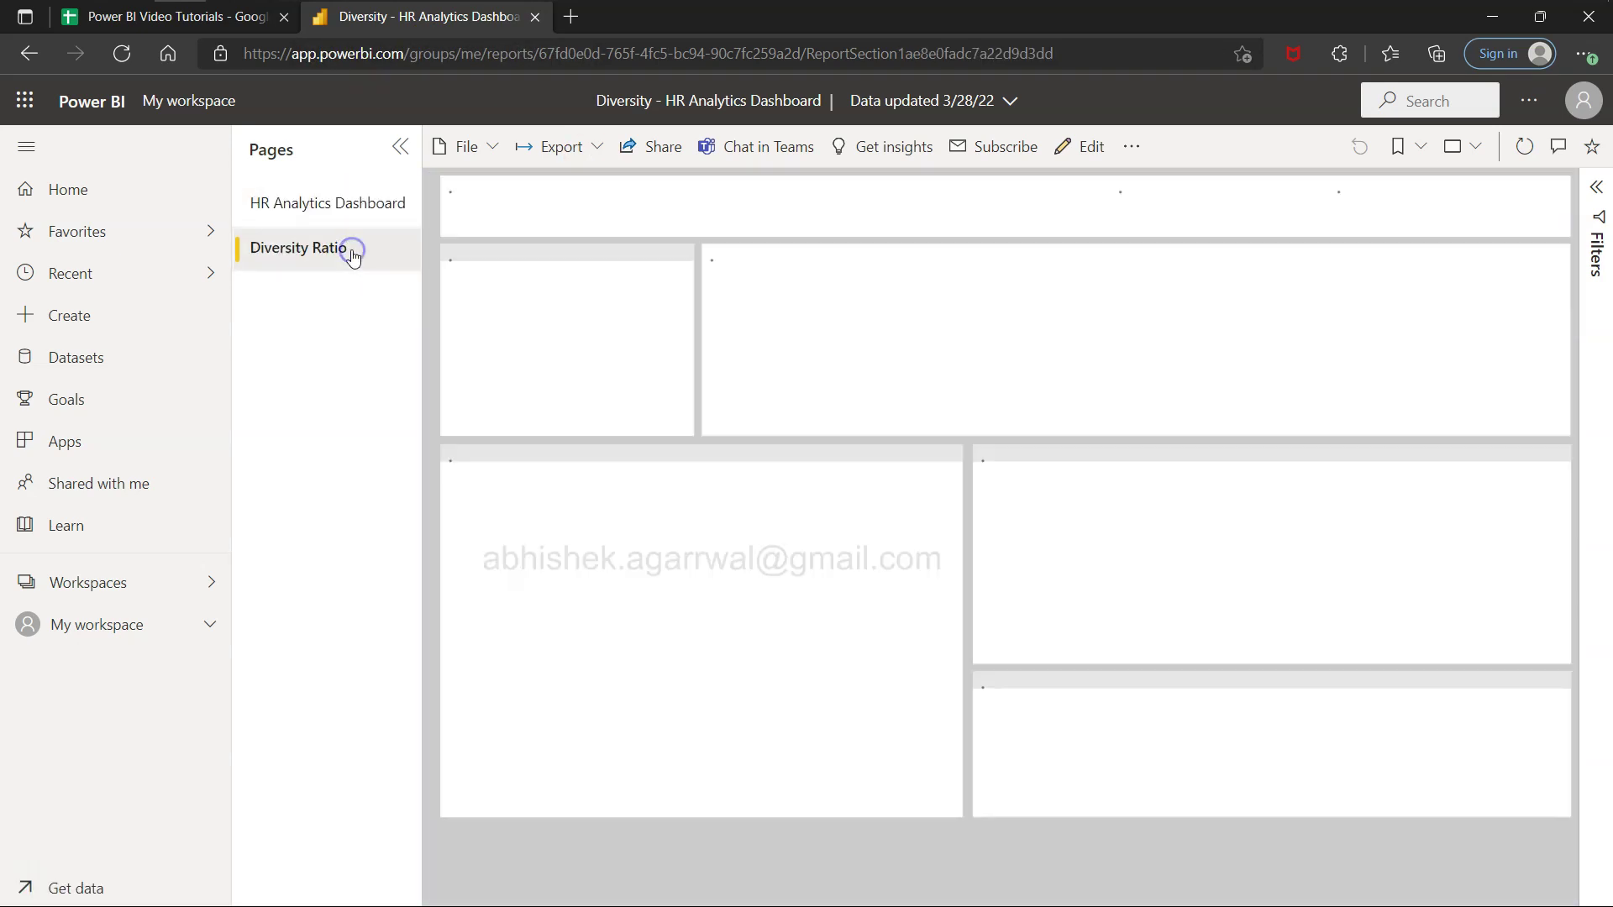
left_click(563, 150)
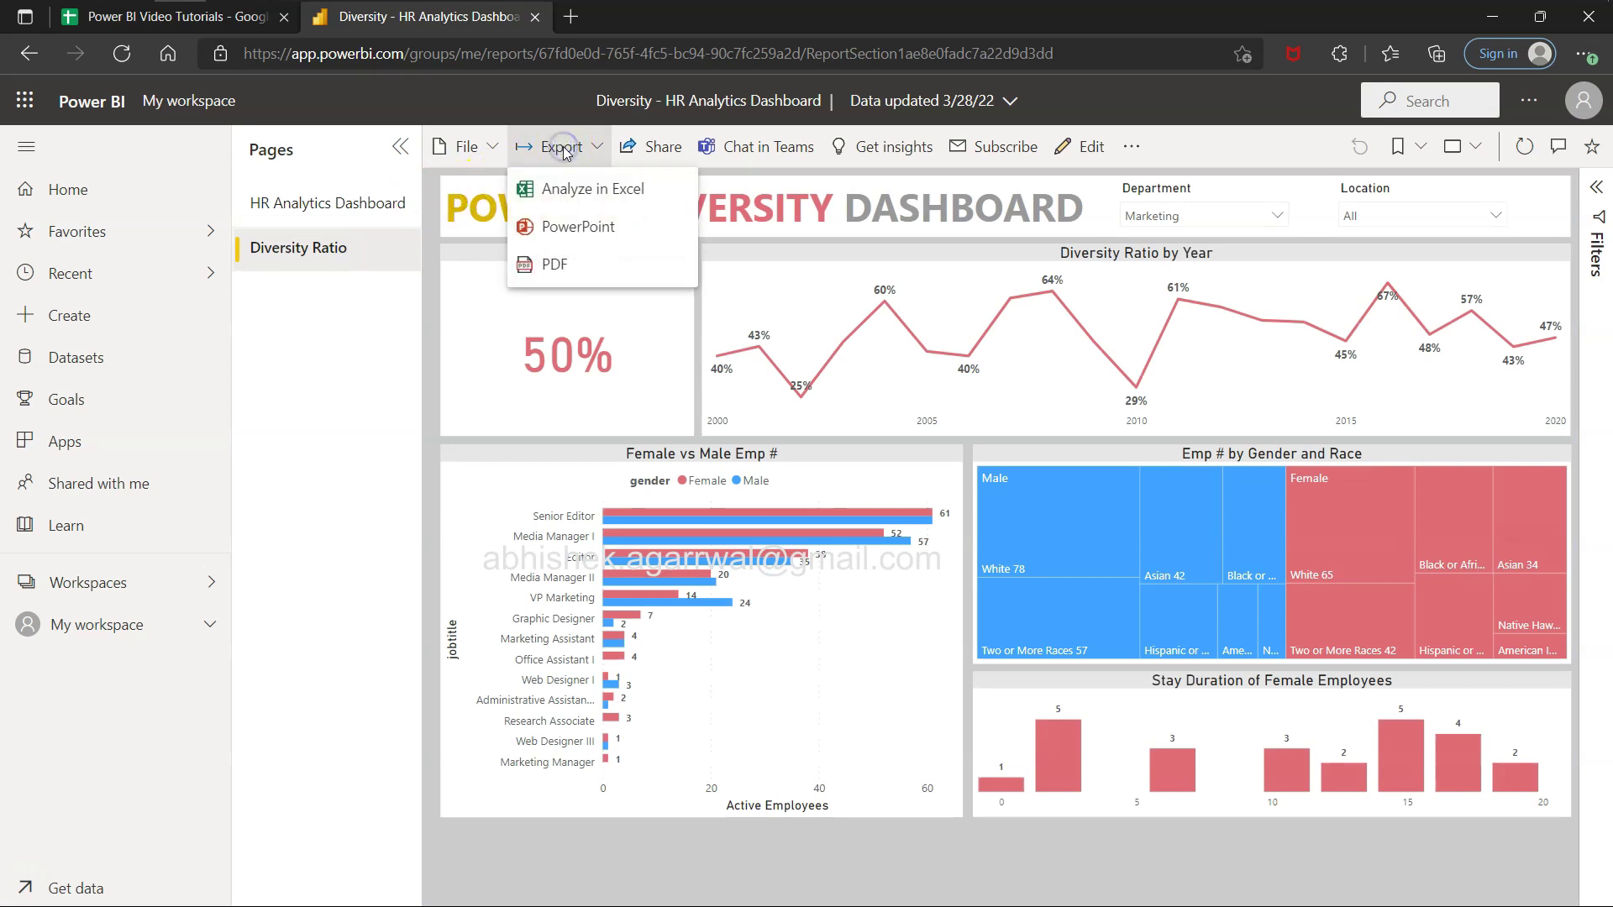
left_click(611, 241)
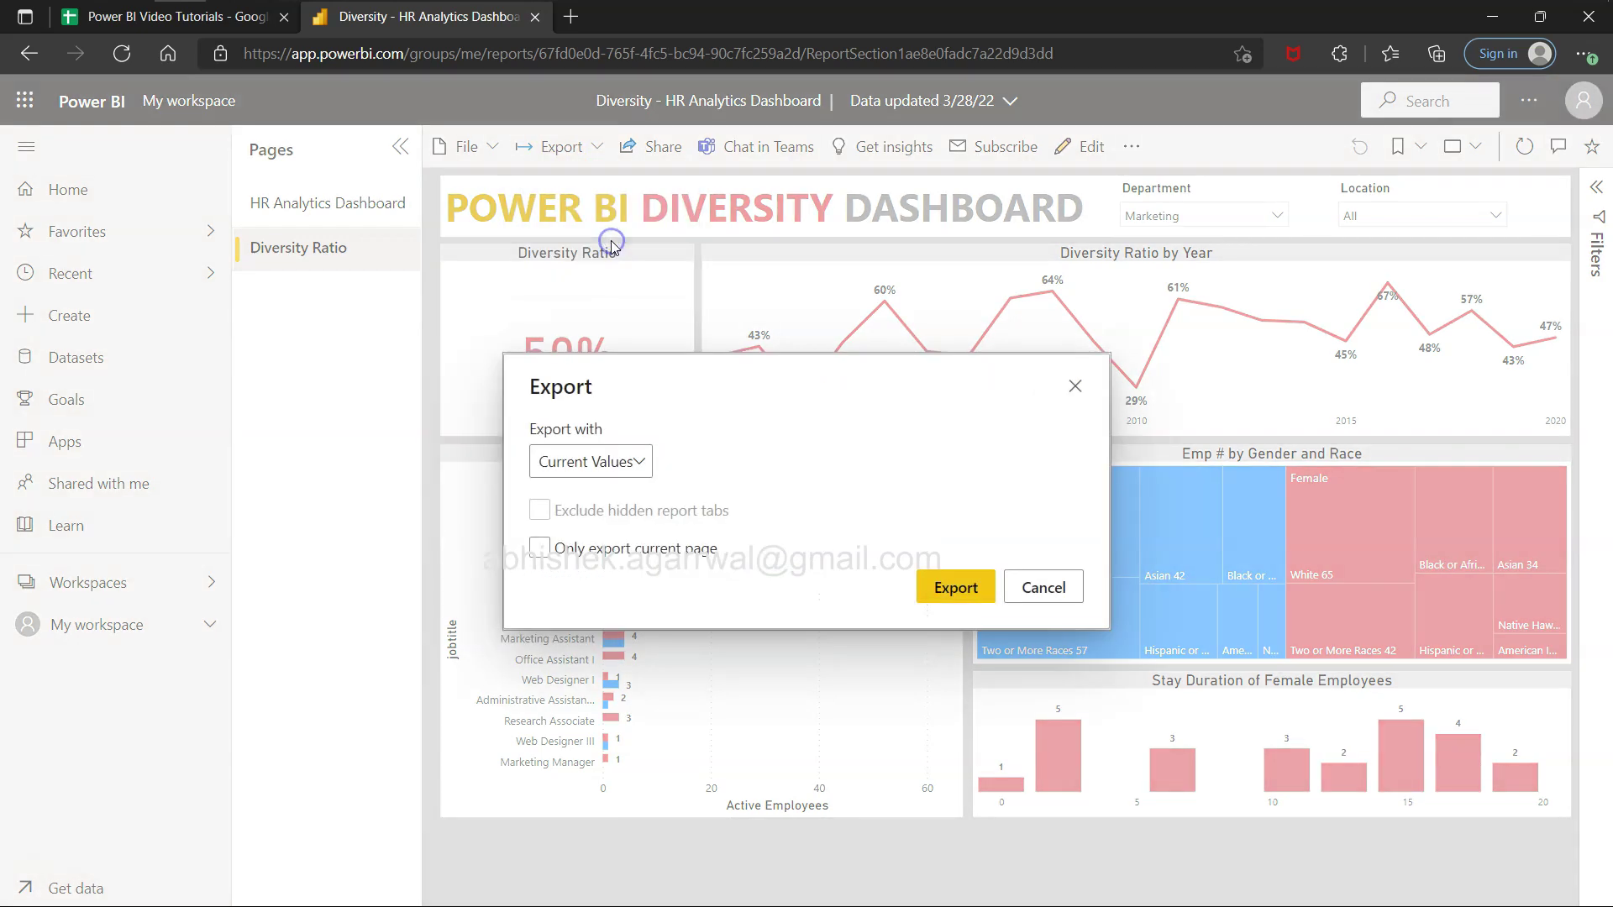
Export all pages with Current Values and open the downloaded Diversity - HR Analytics Dashboard.pptx.
left_click(598, 464)
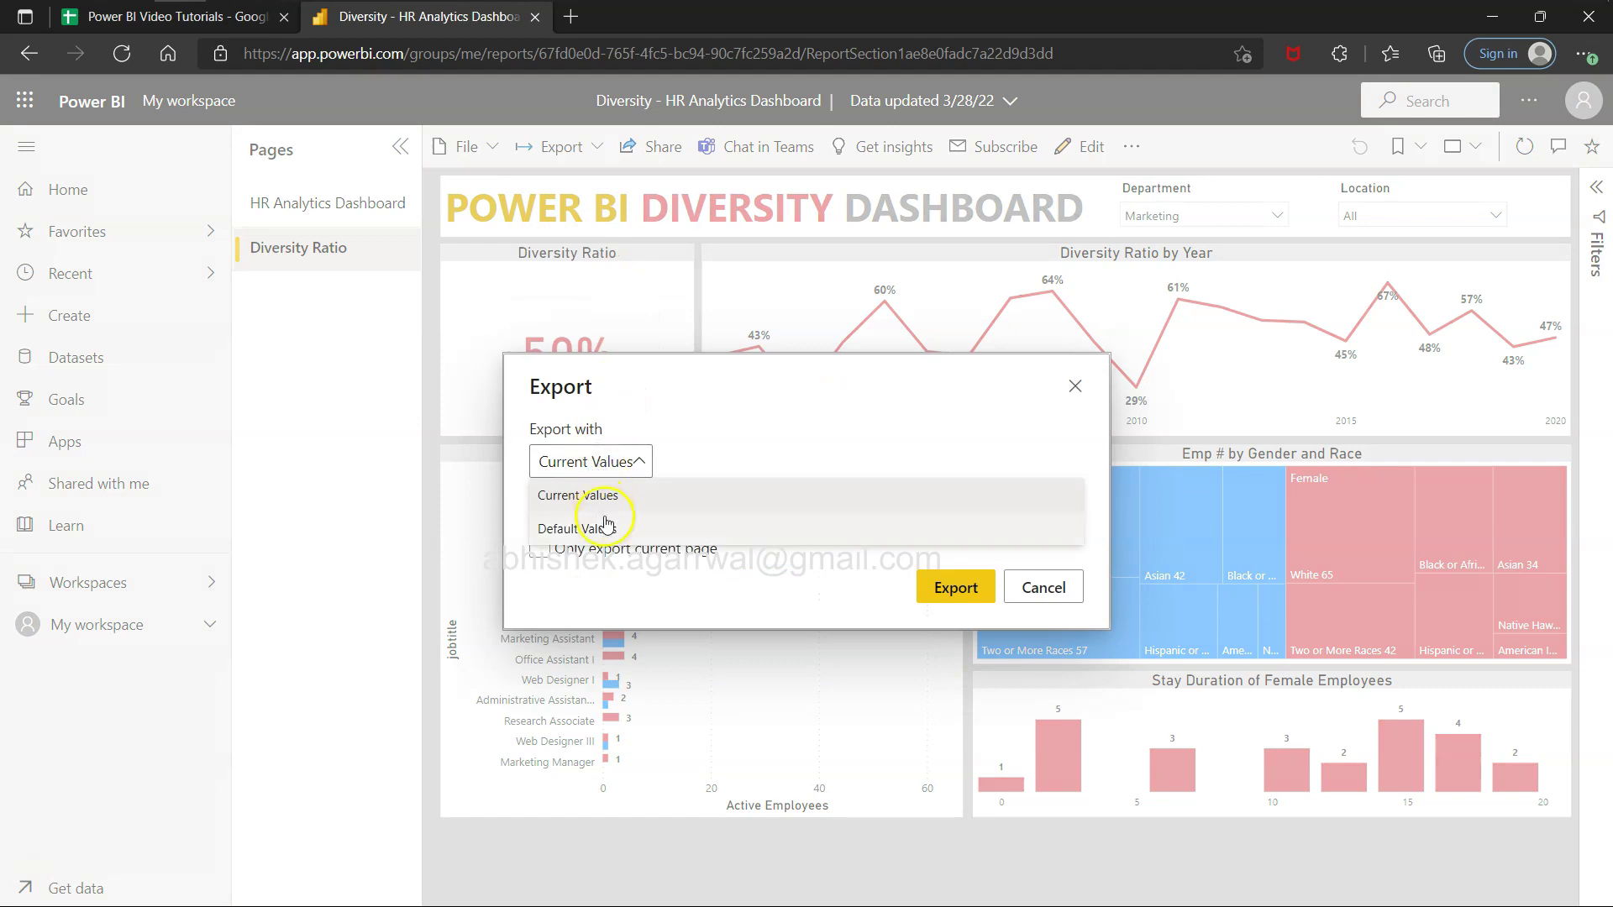
left_click(691, 433)
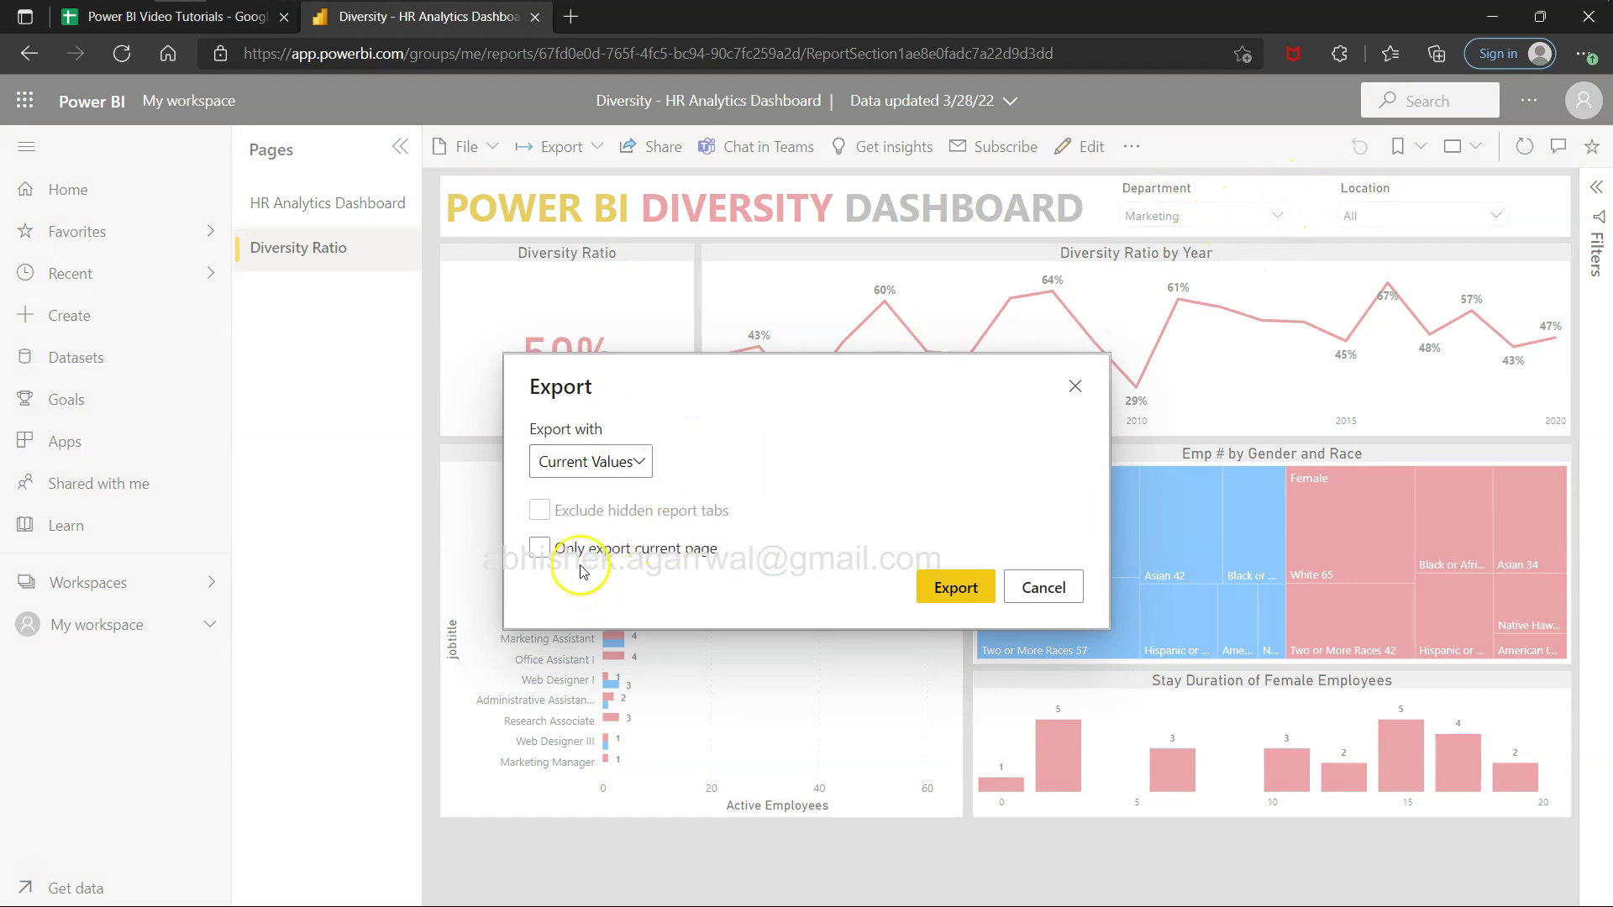
left_click(623, 554)
left_click(635, 559)
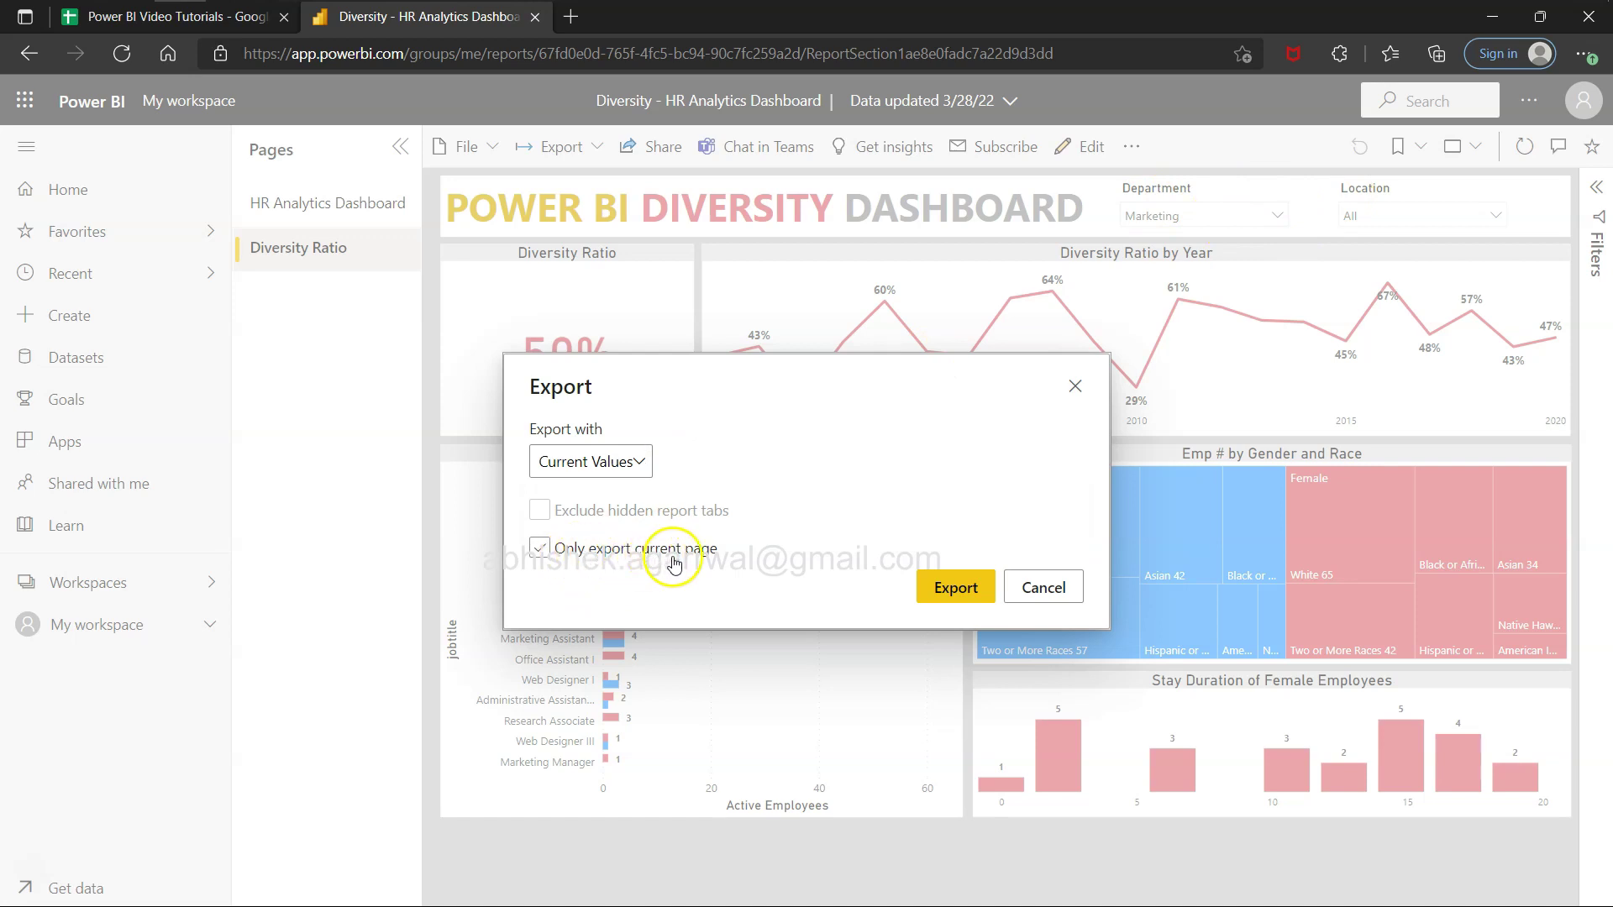
left_click(965, 588)
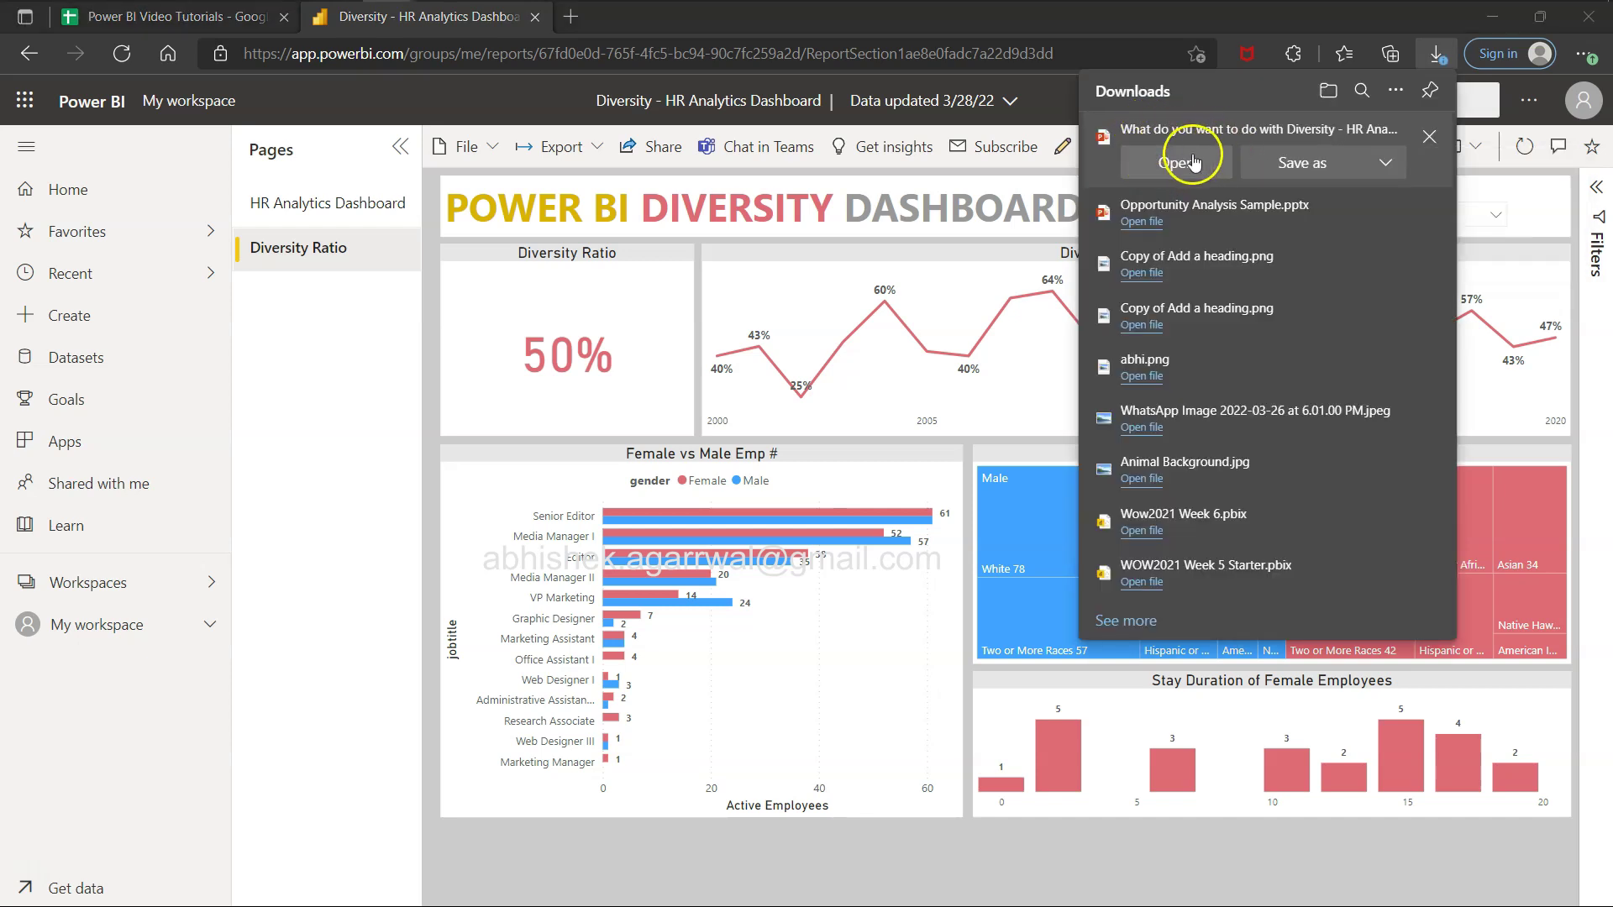
left_click(1175, 162)
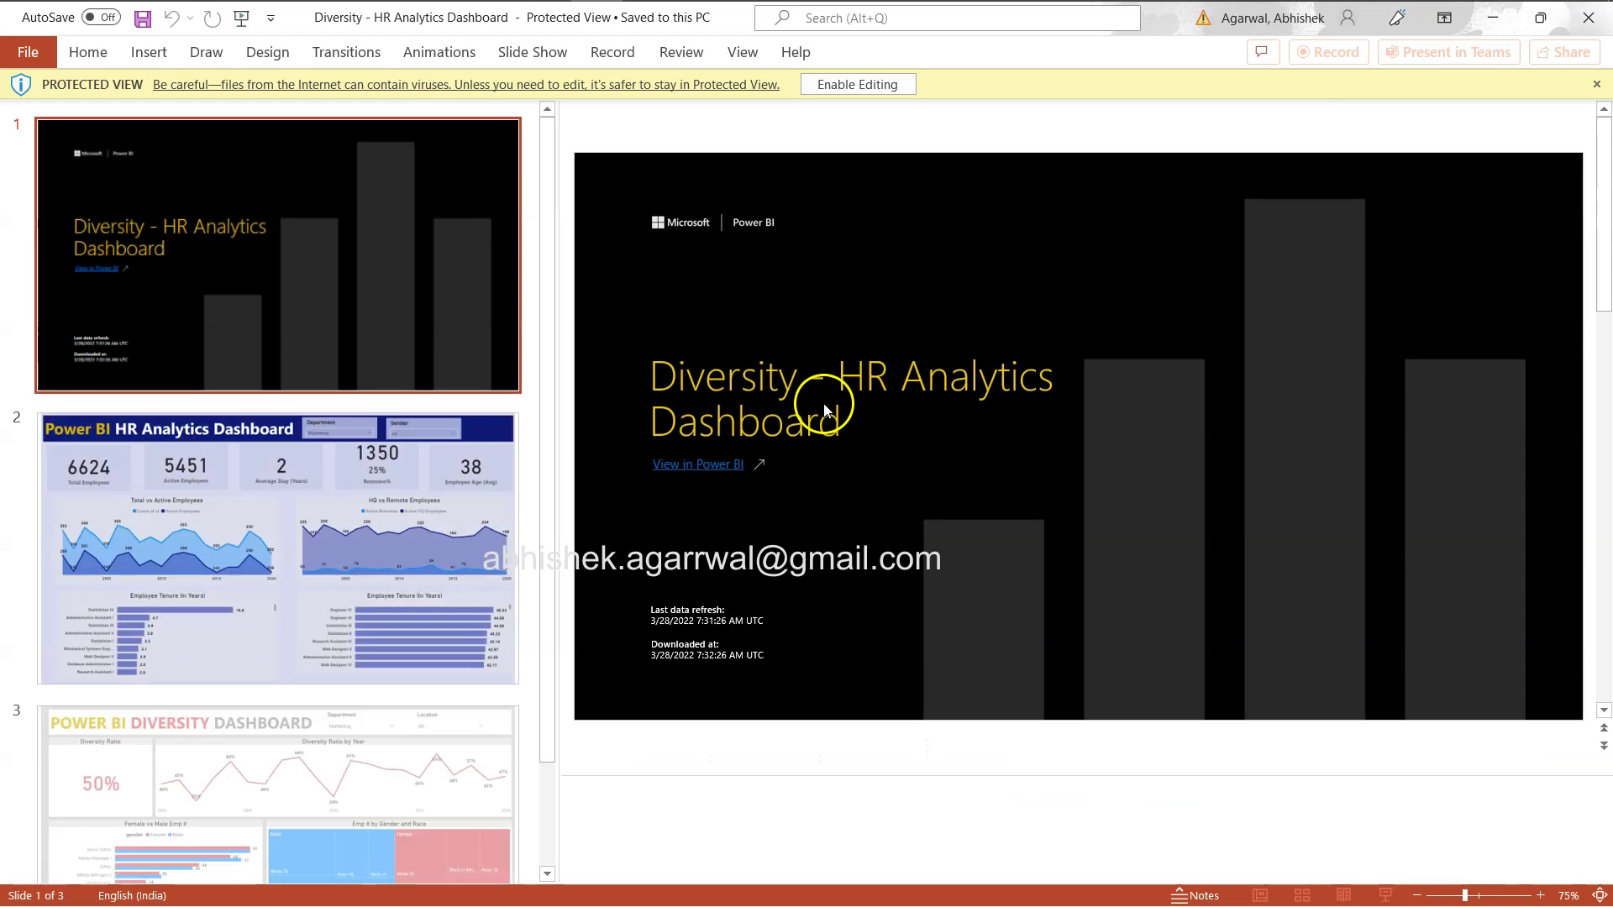
Inspect the title slide, selecting and then deselecting its Microsoft | Power BI logo.
left_click(360, 280)
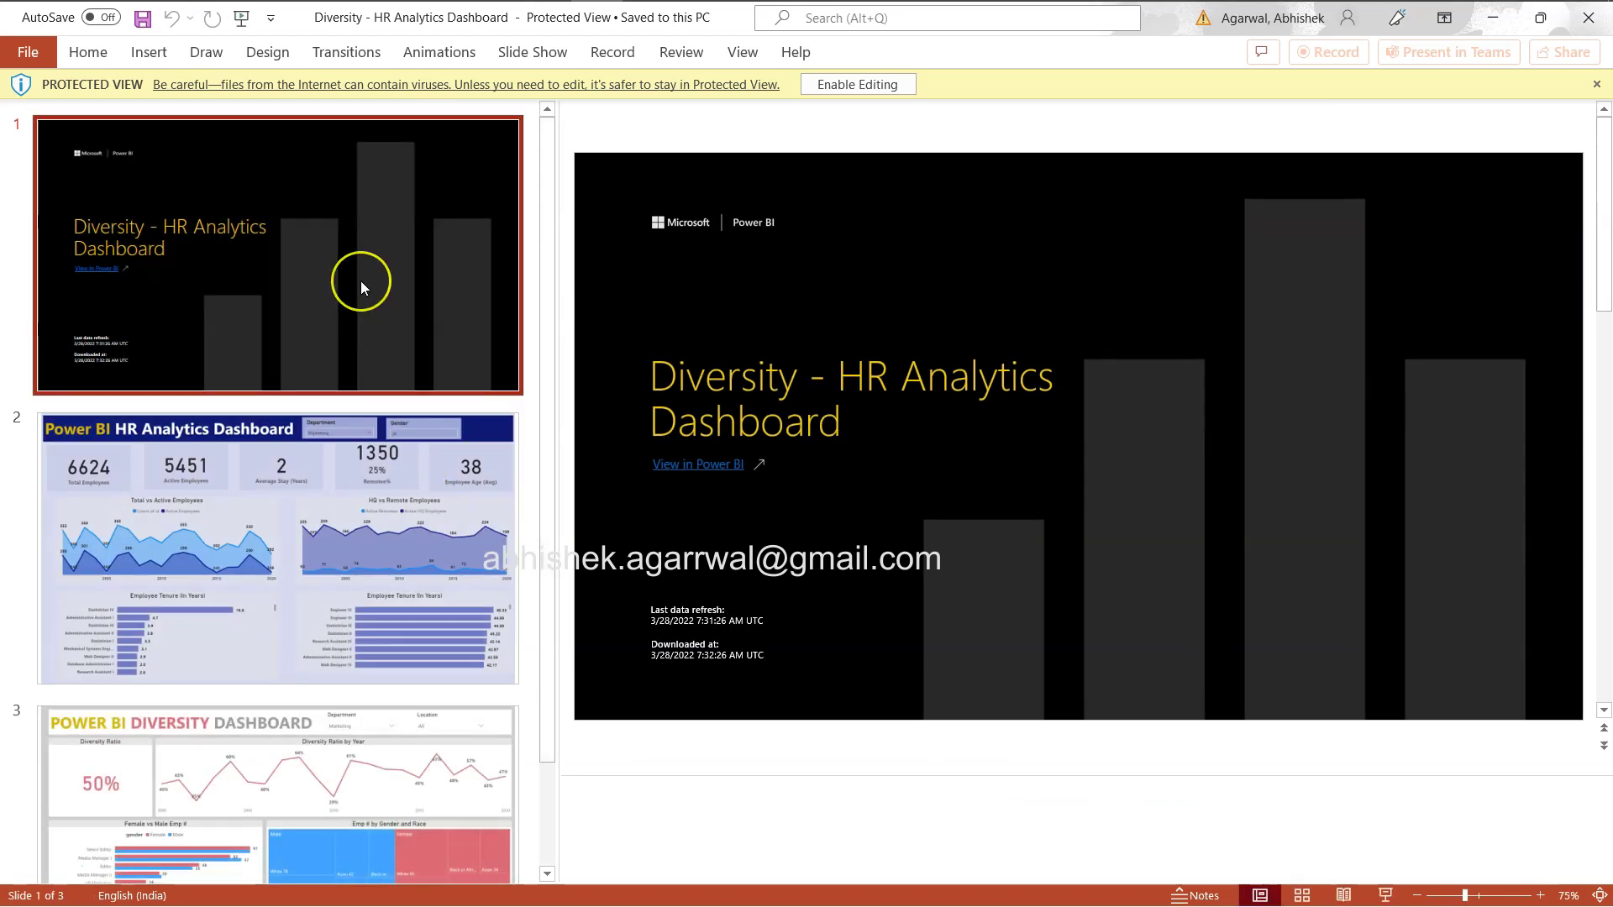
left_click(800, 412)
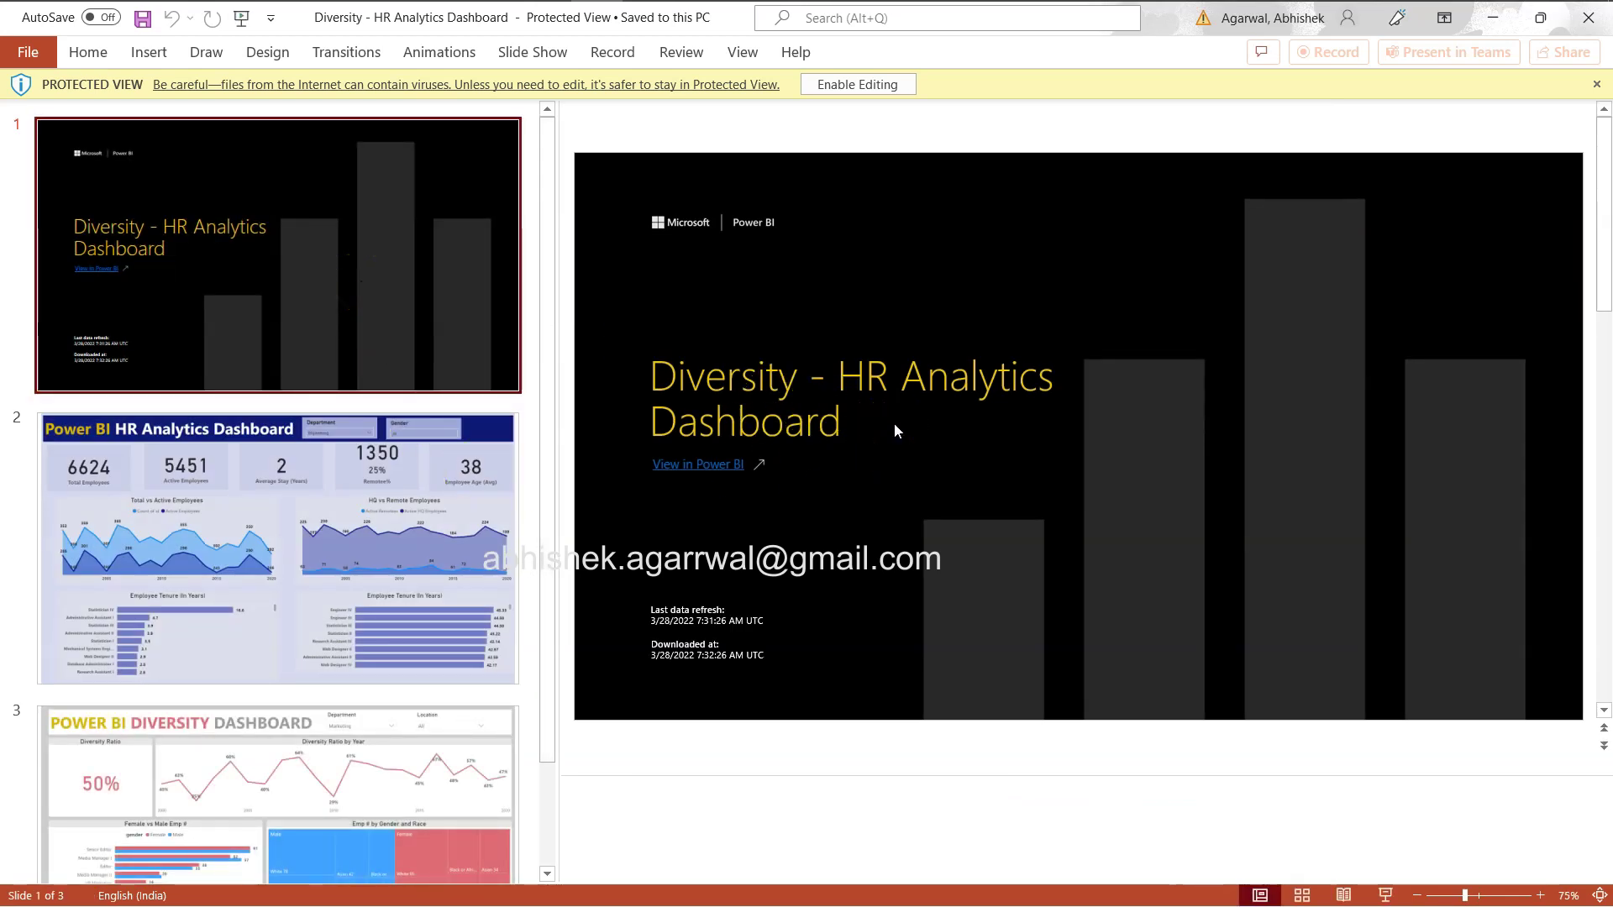
left_click(820, 418)
left_click(685, 259)
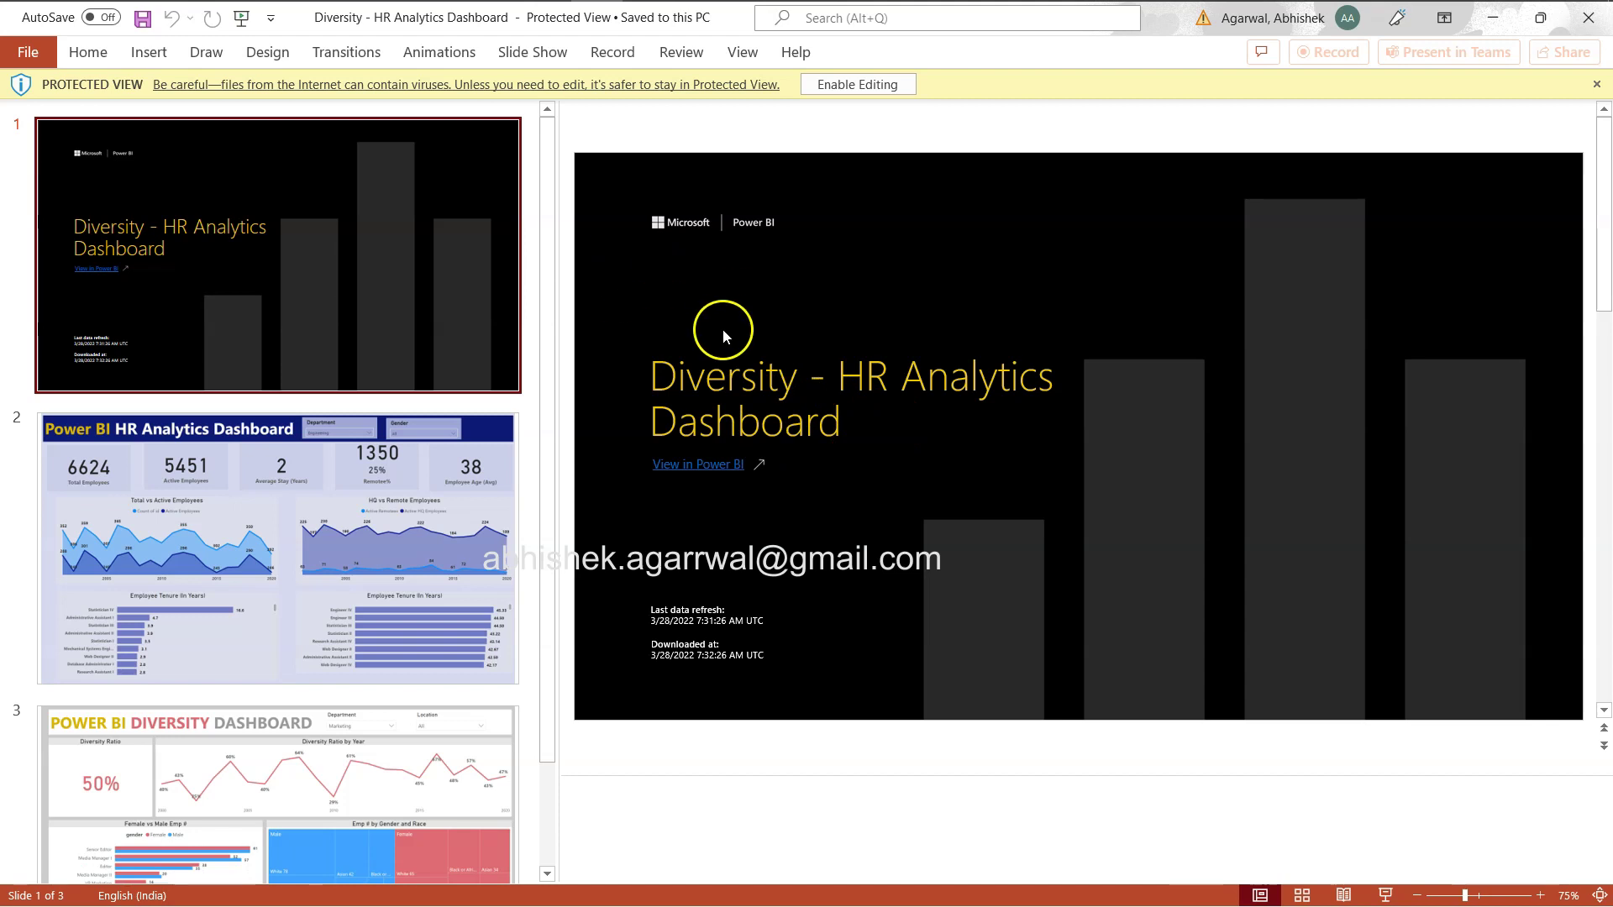
left_click(683, 229)
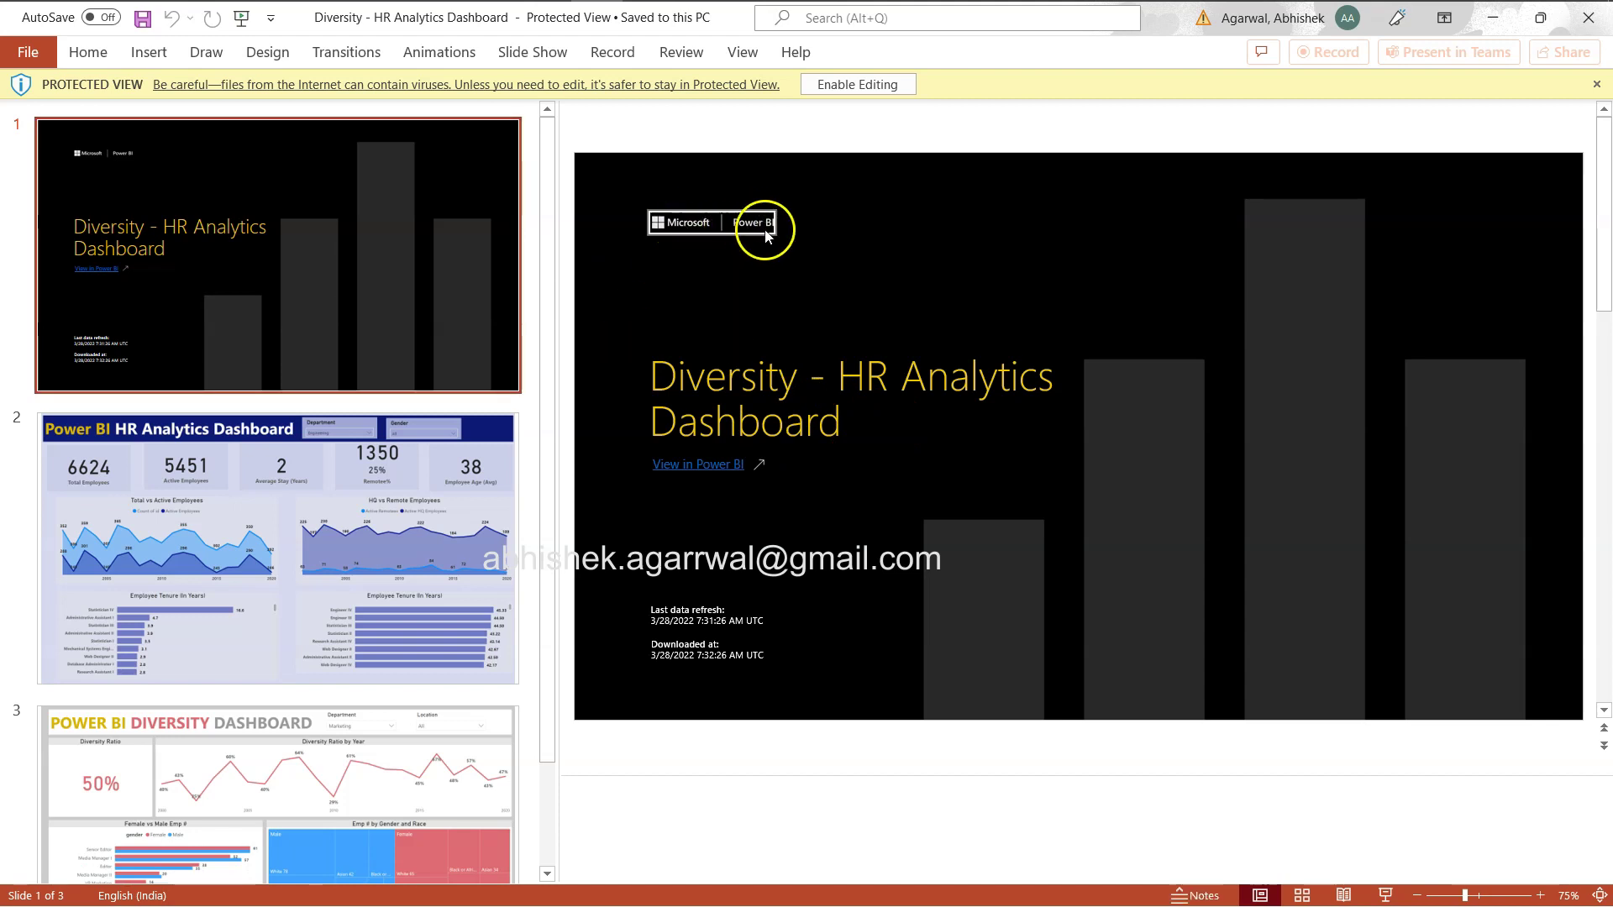
left_click(796, 295)
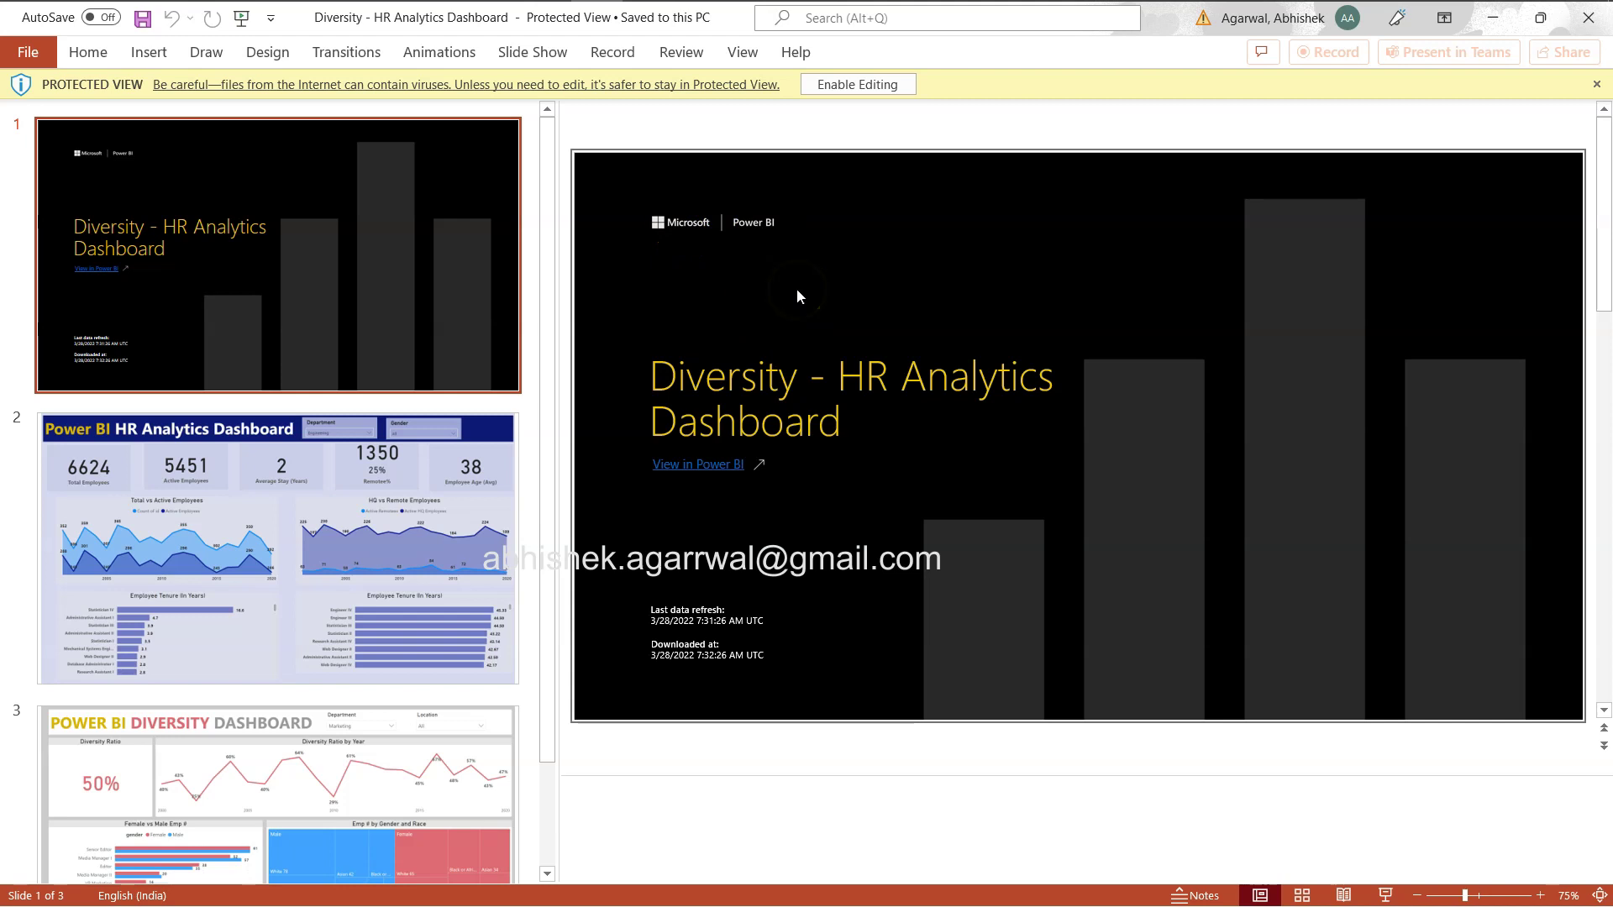
left_click(837, 382)
left_click(676, 386)
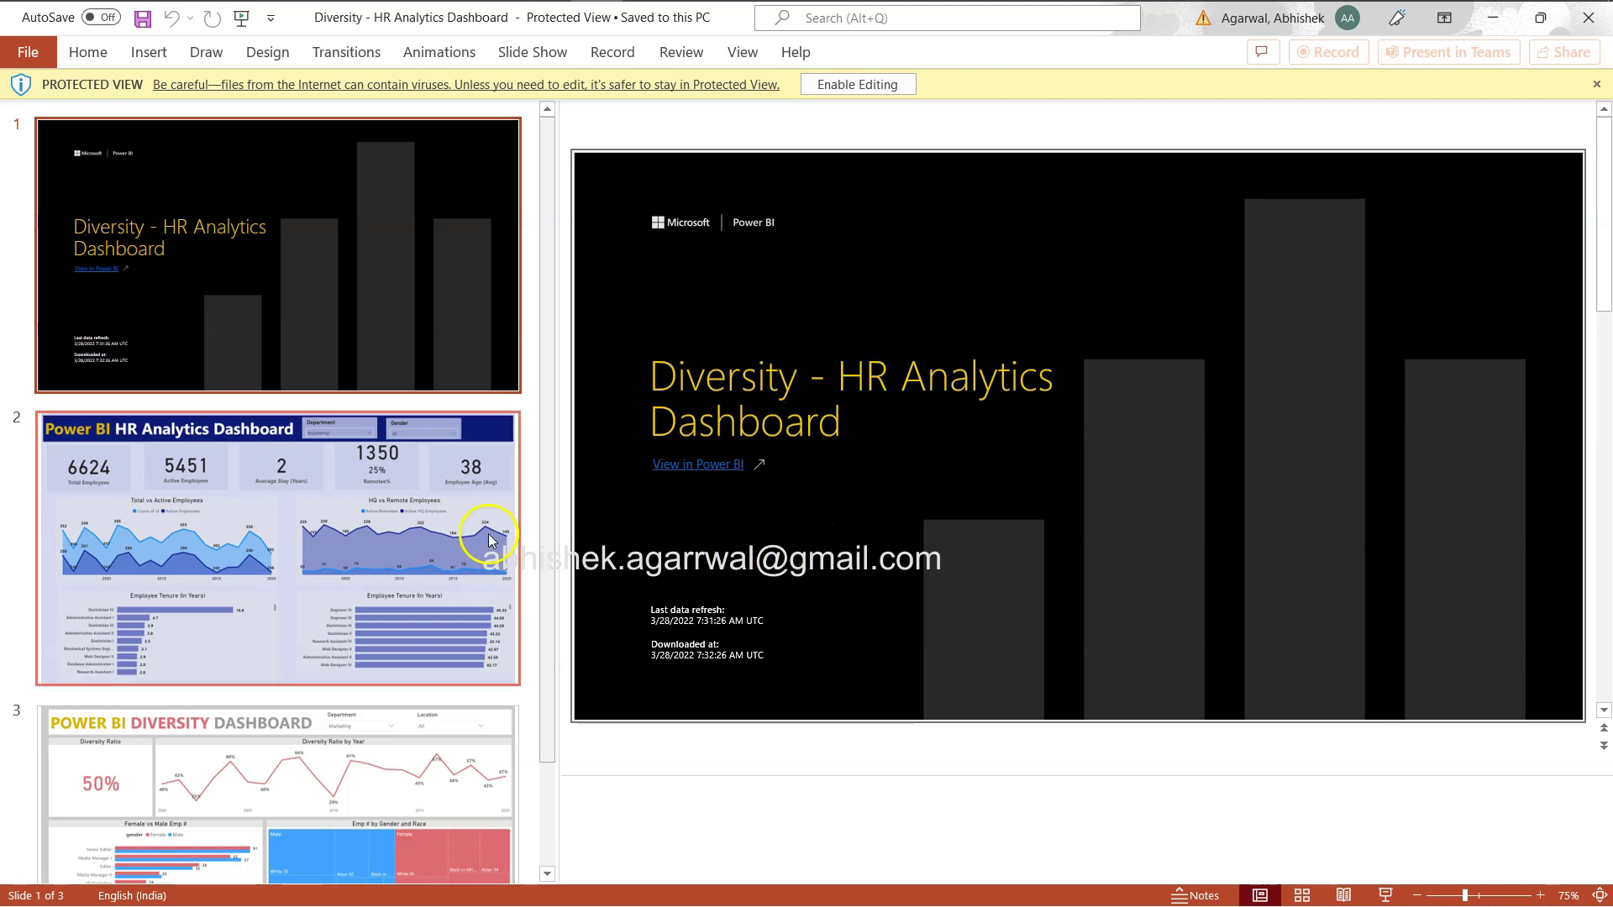
Review the HR Analytics and Diversity dashboard slides, finishing on slide 2.
left_click(434, 536)
scroll(424, 638, "down", 2)
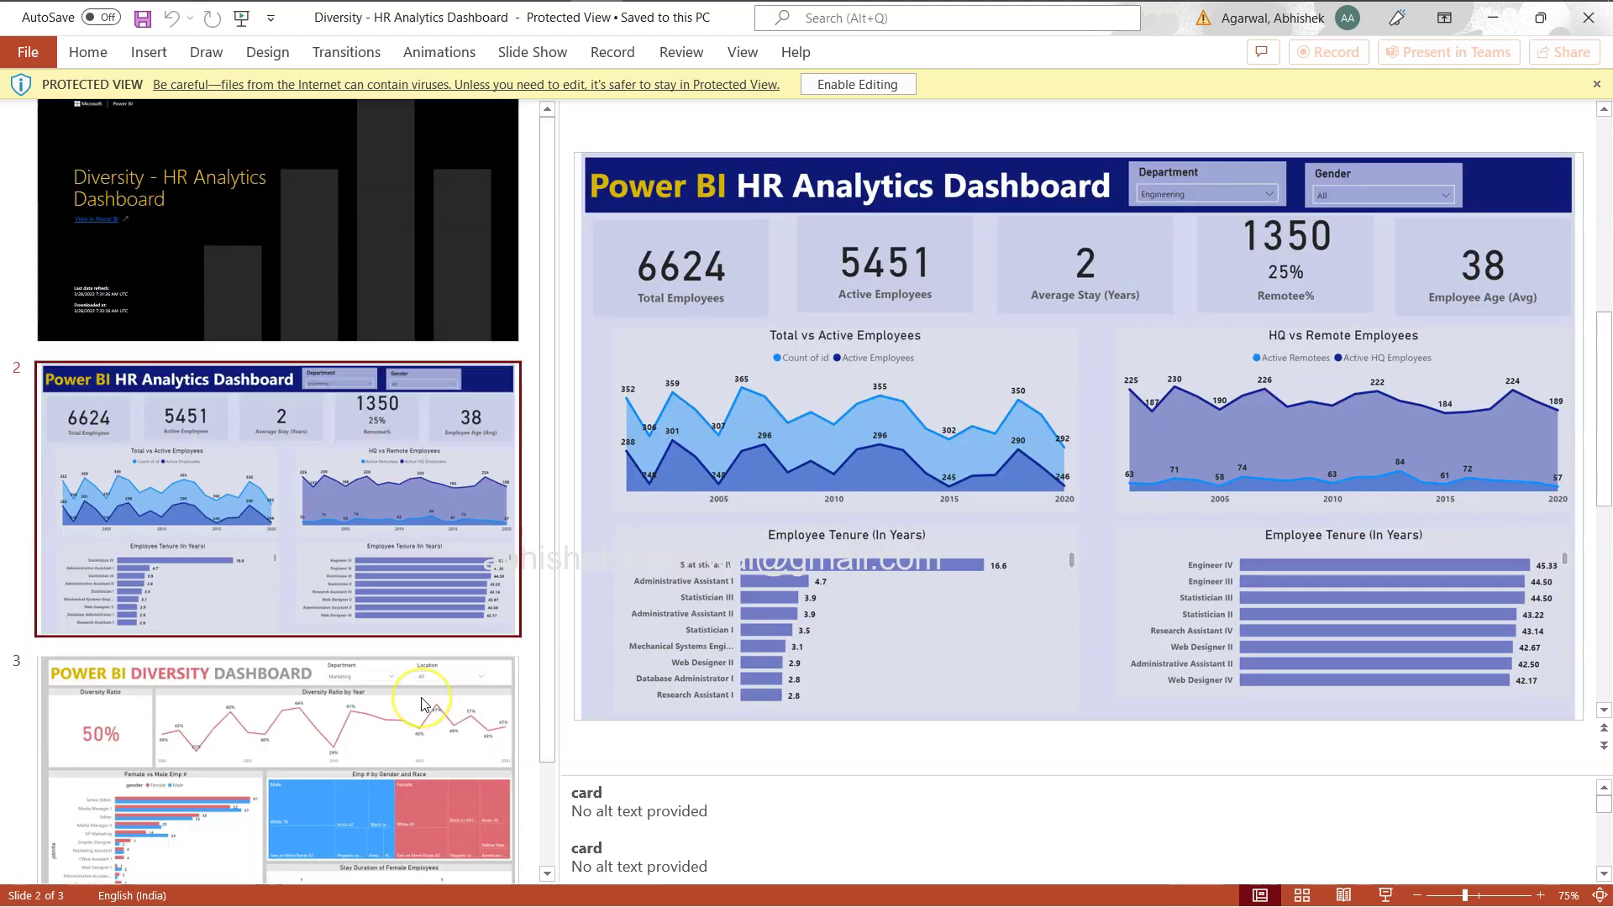
left_click(421, 697)
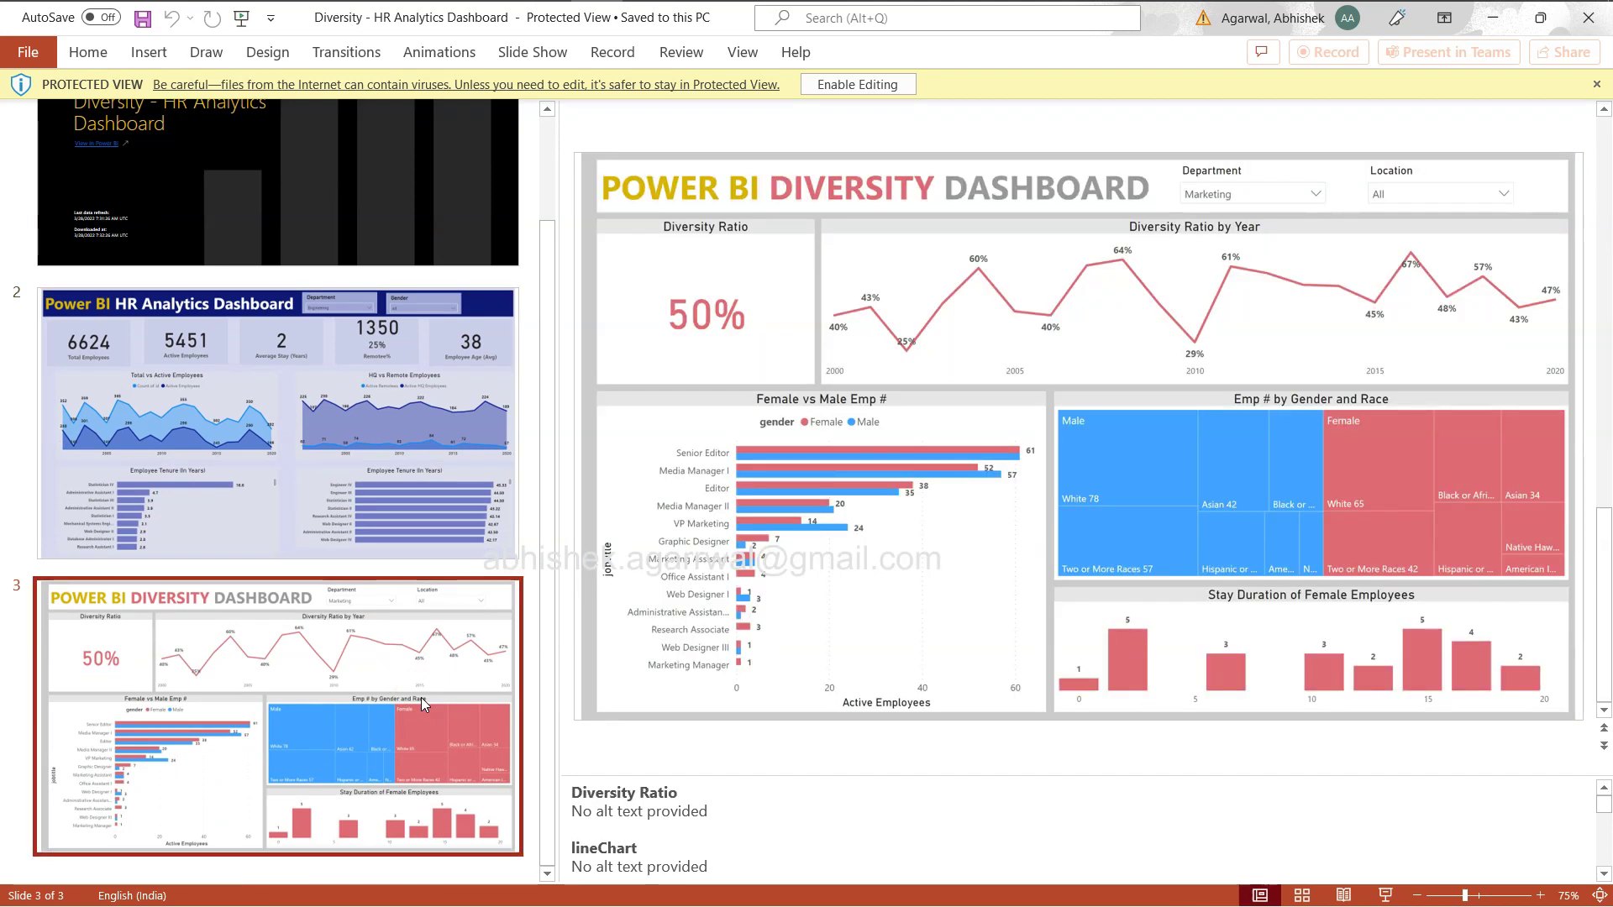
left_click(406, 511)
scroll(406, 511, "up", 2)
left_click(785, 403)
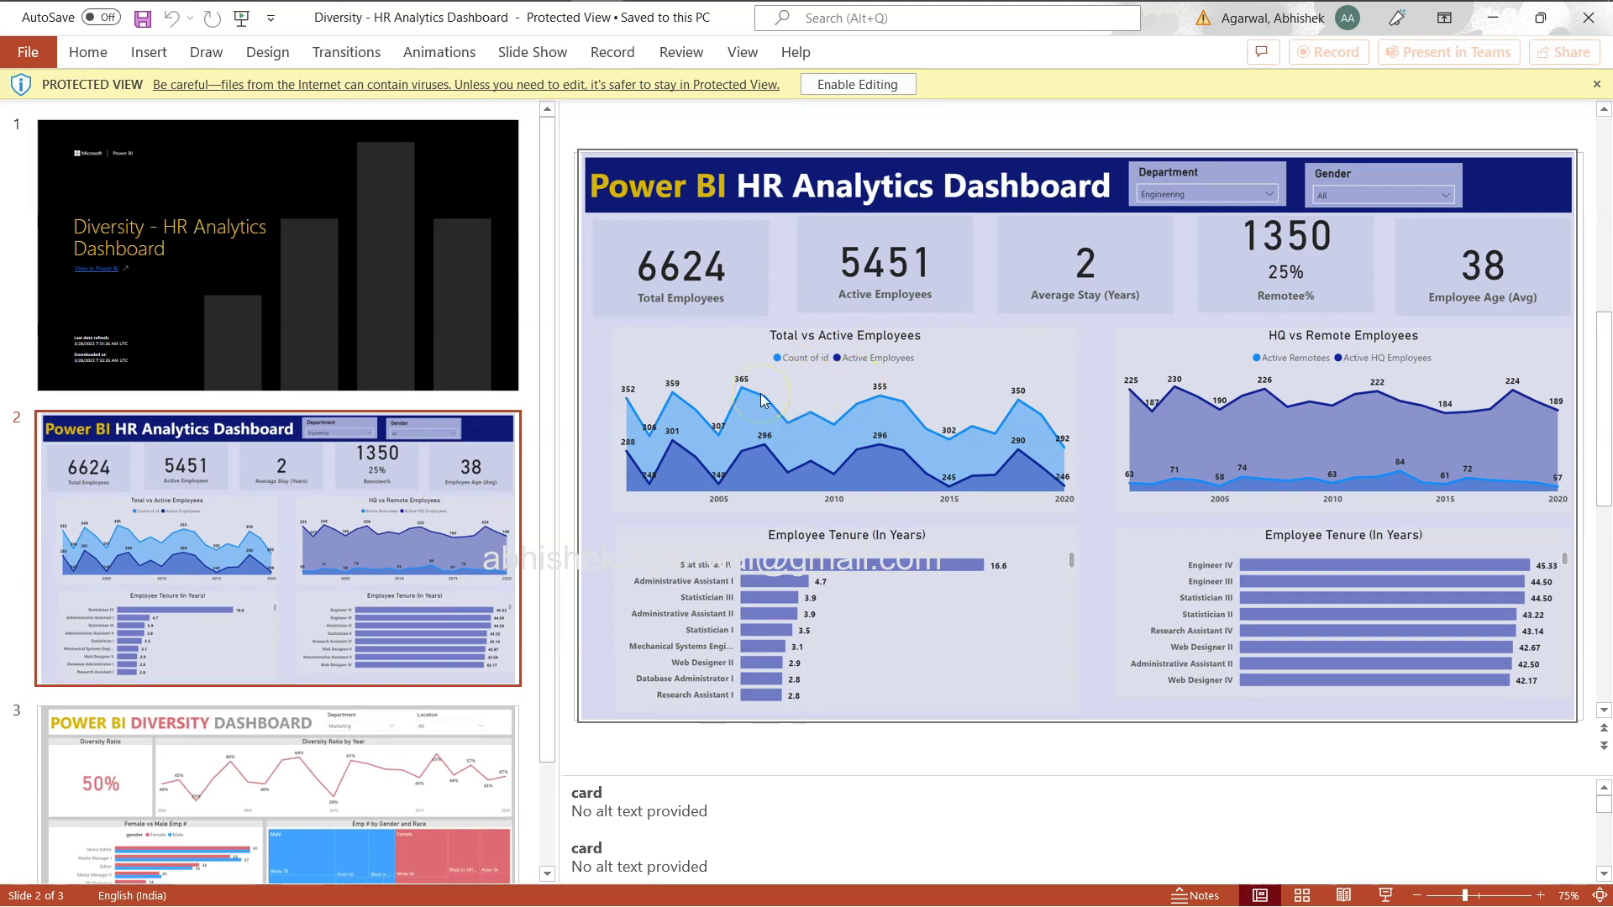
left_click(549, 438)
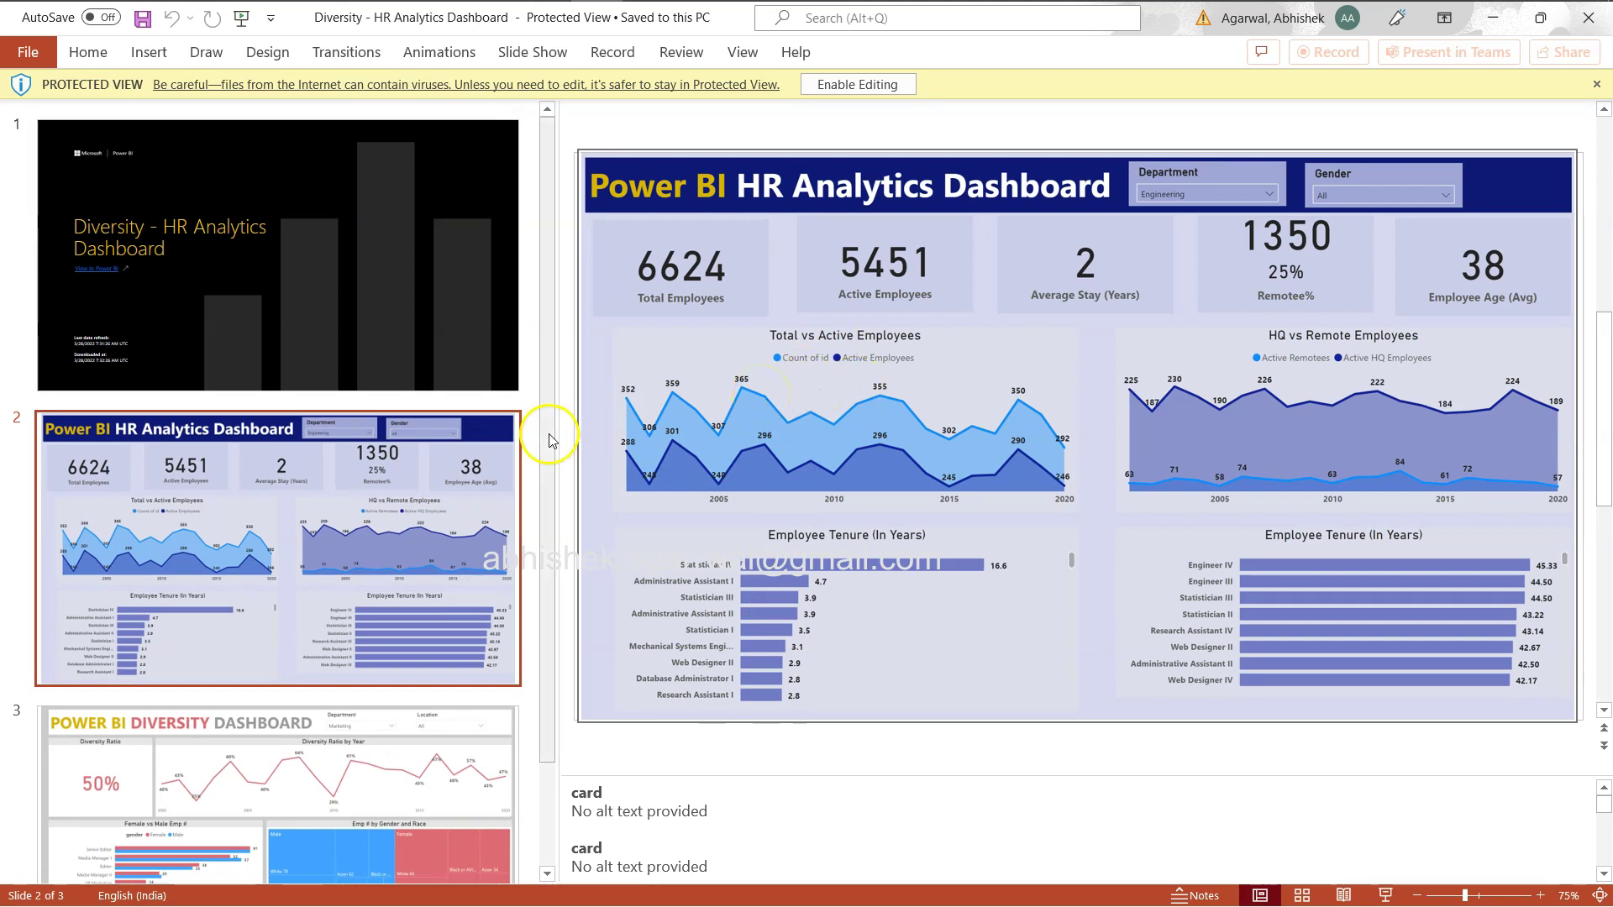